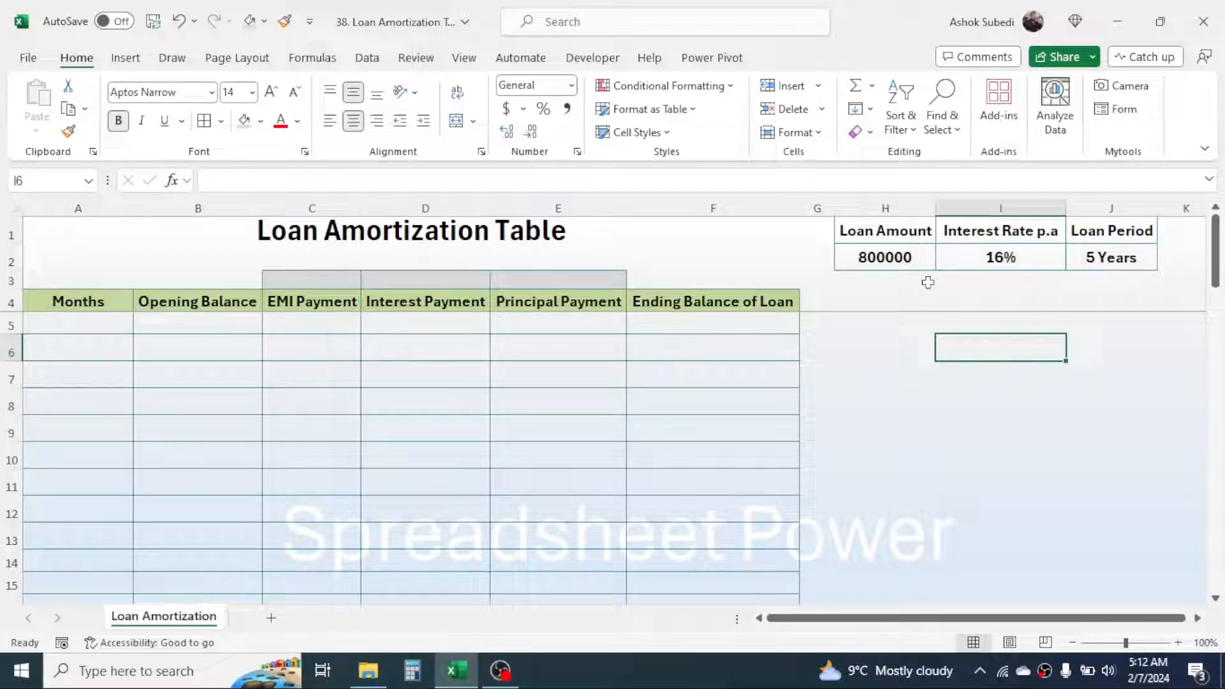
Review the loan amount, annual interest rate and loan period given in H1:J2.
left_click(917, 235)
left_click(893, 261)
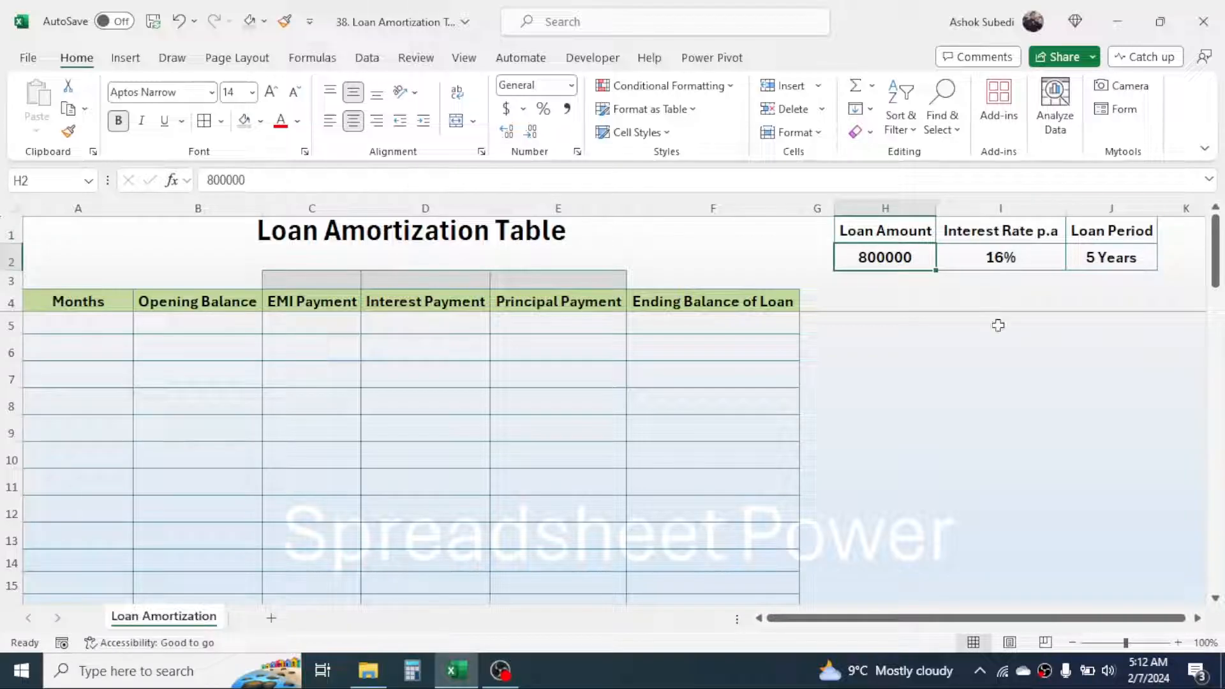
left_click(1105, 256)
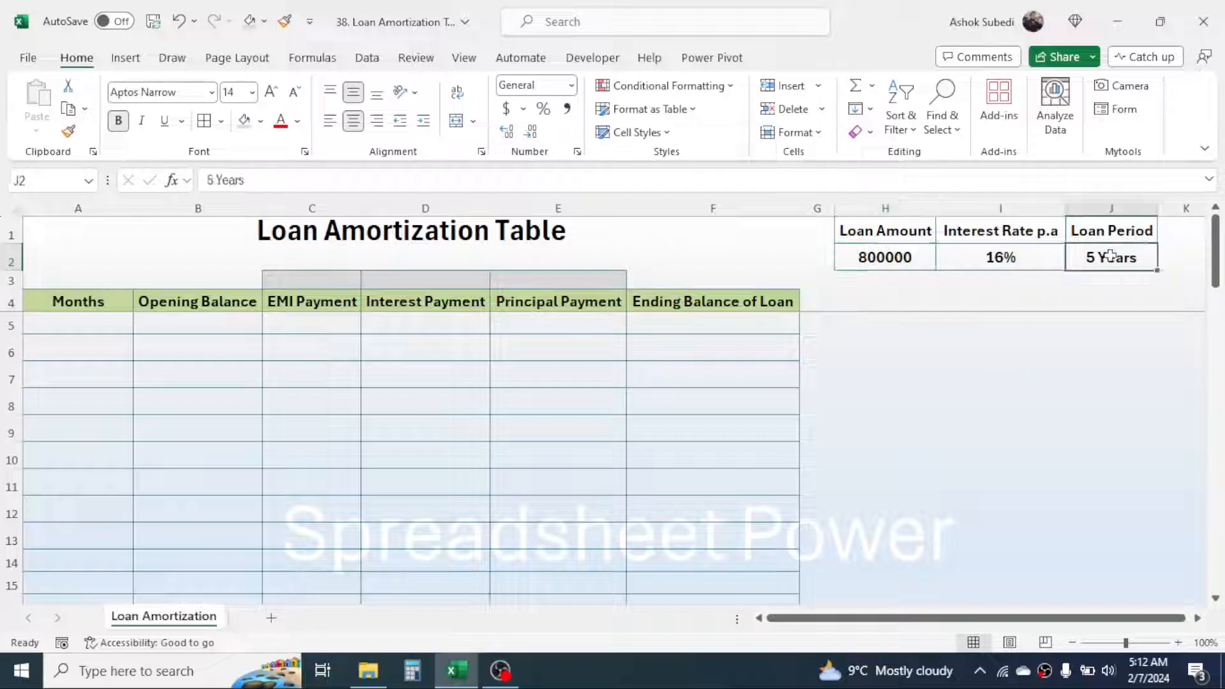
left_click(893, 231)
left_click_drag(893, 231, 1002, 255)
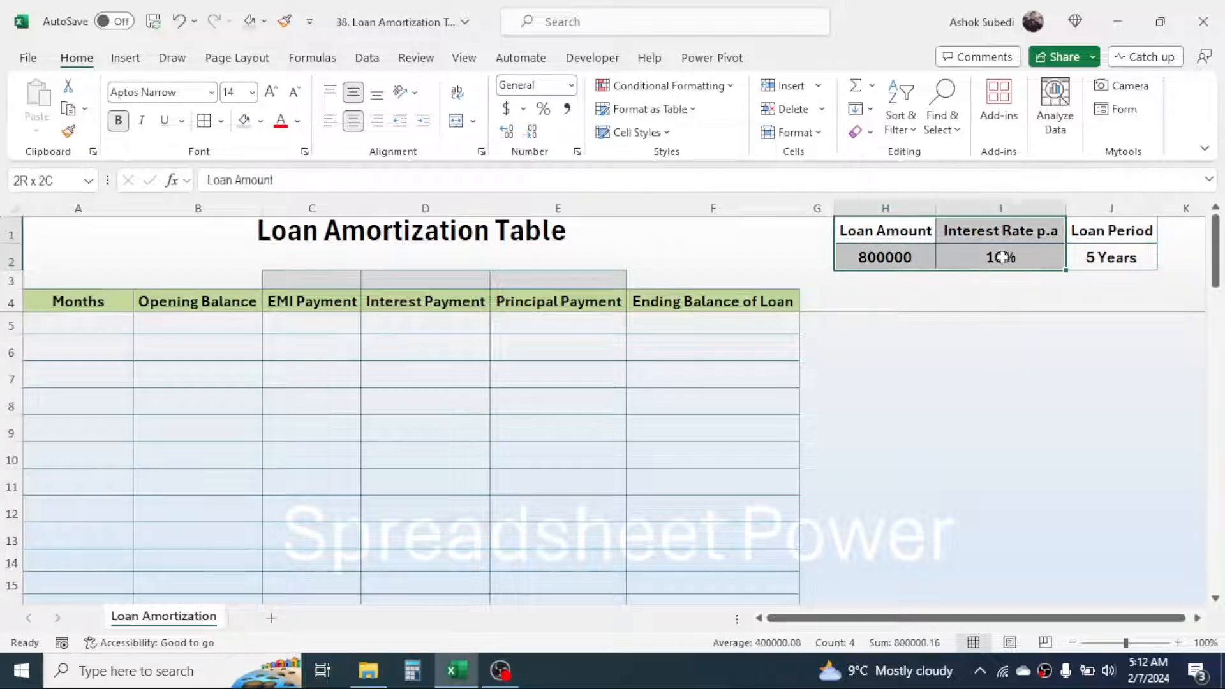
left_click(1092, 257)
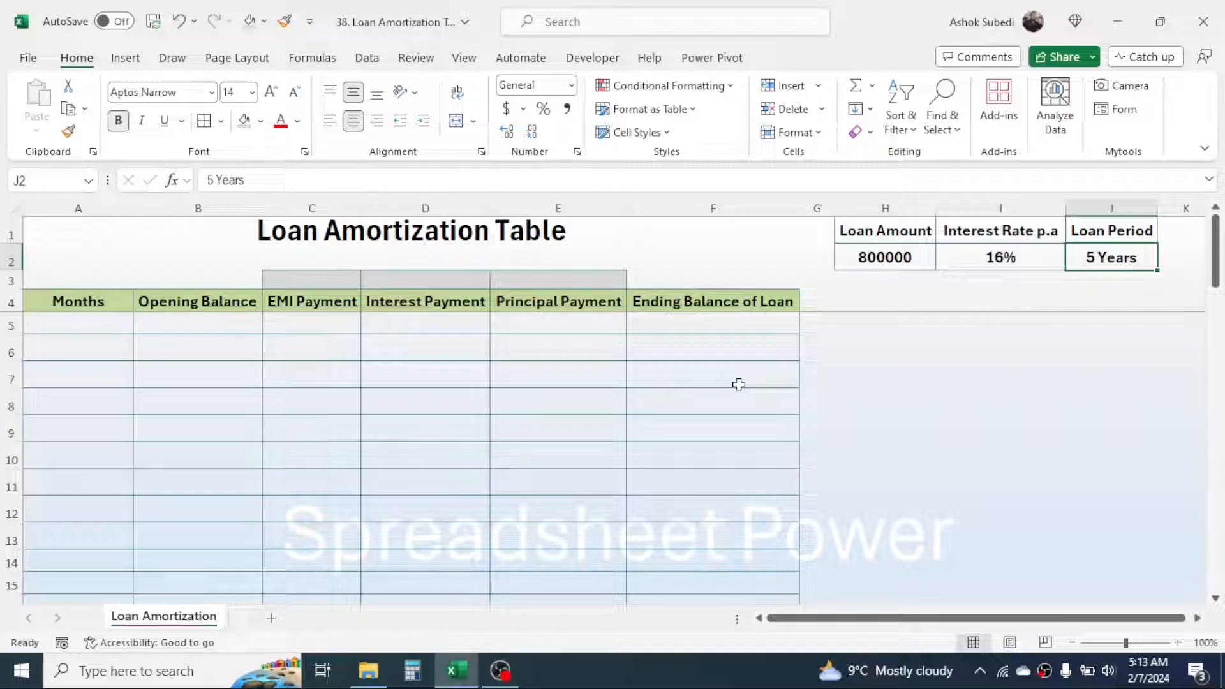
Examine the amortization table's columns, from Months and Opening Balance through EMI, Interest and Principal Payment.
left_click(93, 298)
left_click_drag(94, 299, 90, 404)
left_click_drag(205, 303, 214, 418)
left_click_drag(315, 300, 317, 418)
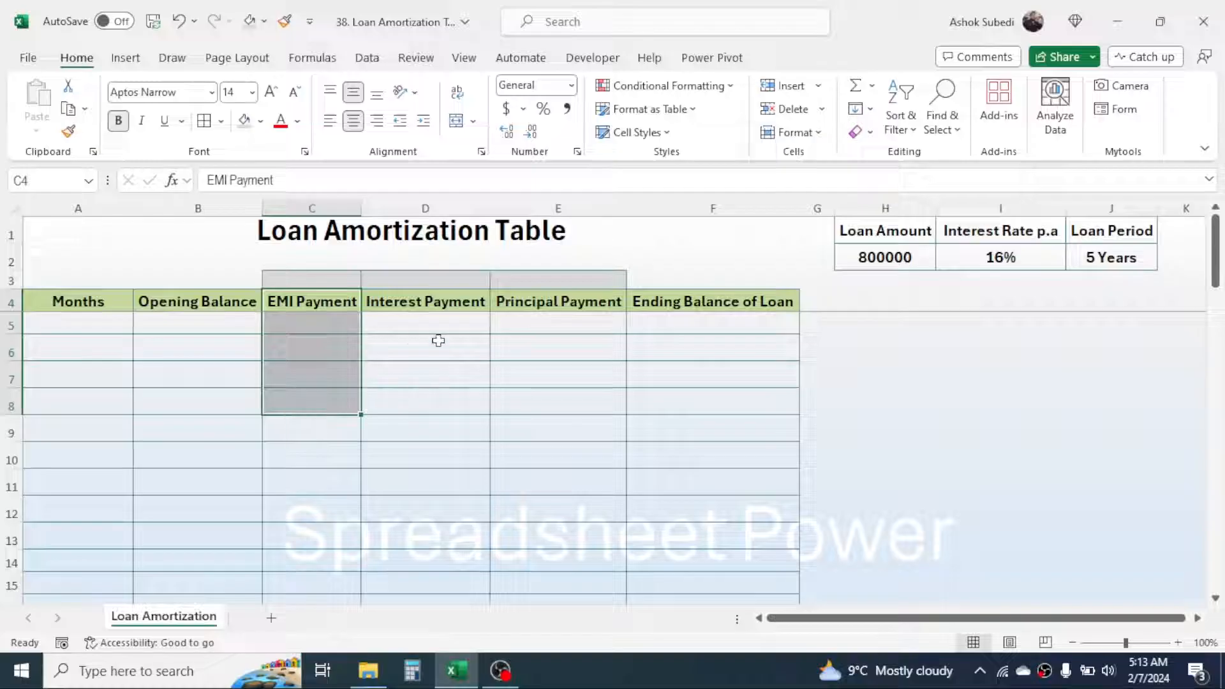
left_click_drag(451, 303, 455, 401)
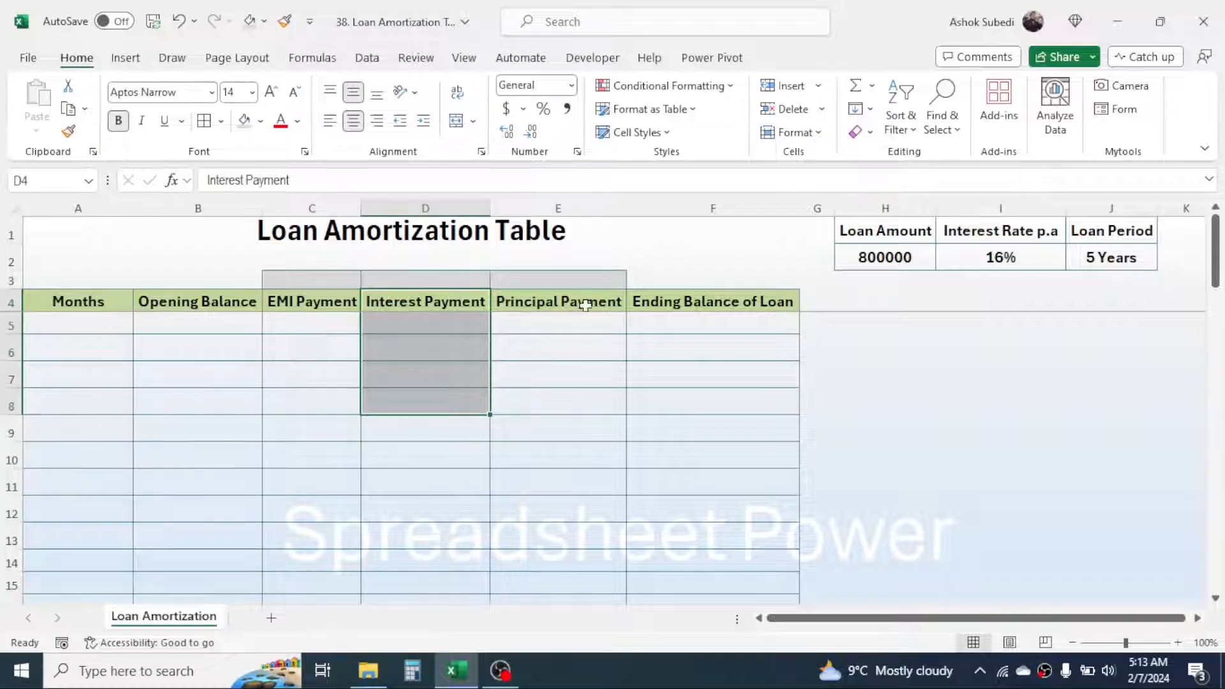
left_click_drag(582, 305, 584, 399)
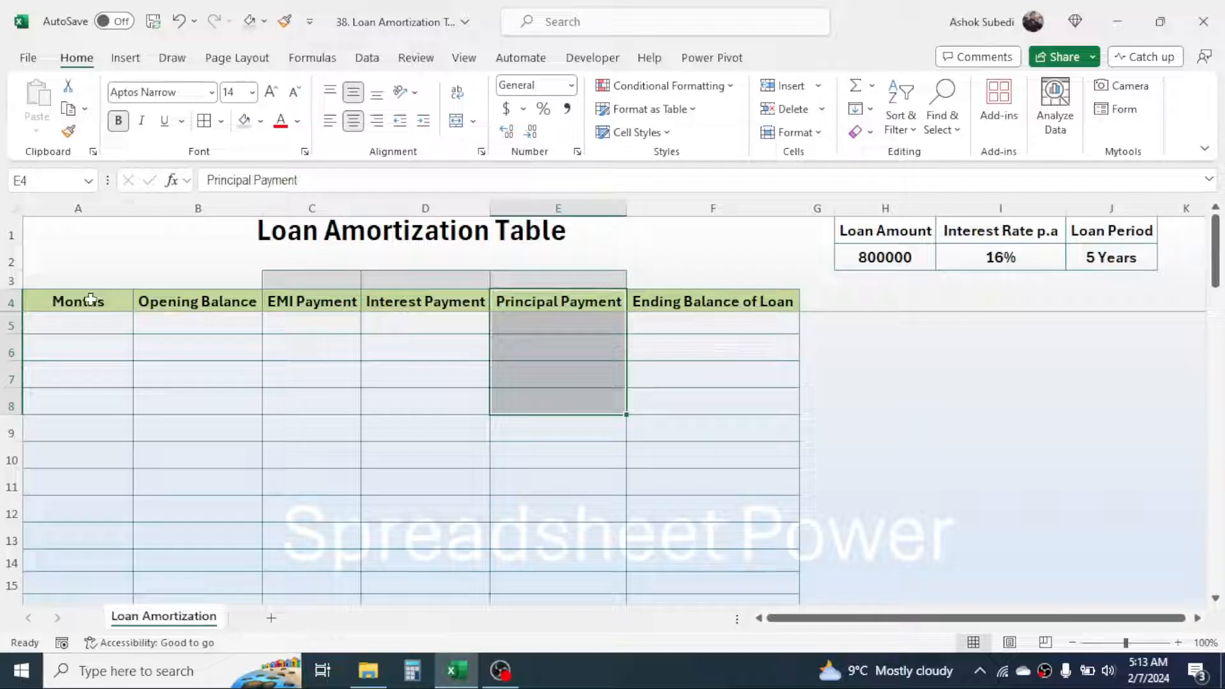
left_click_drag(90, 301, 95, 399)
left_click_drag(199, 308, 202, 358)
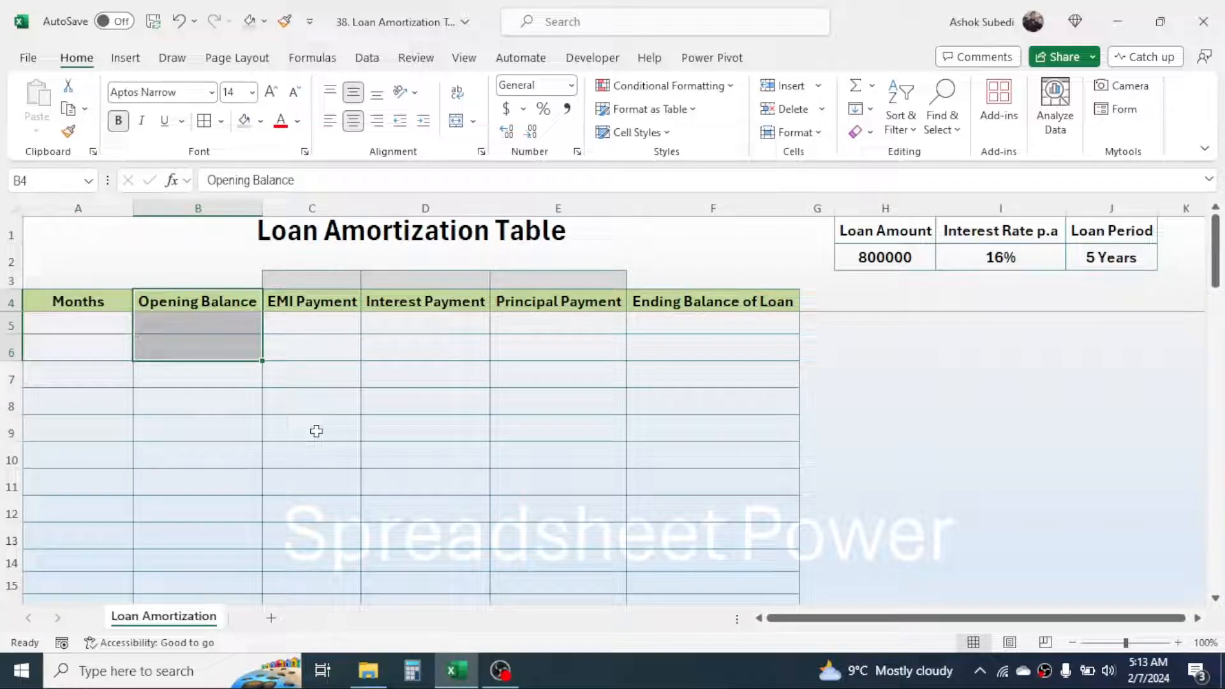
Fill the Months column with the numbers 1 to 60 by entering =SEQUENCE(60) in A5, and check the list.
left_click(91, 322)
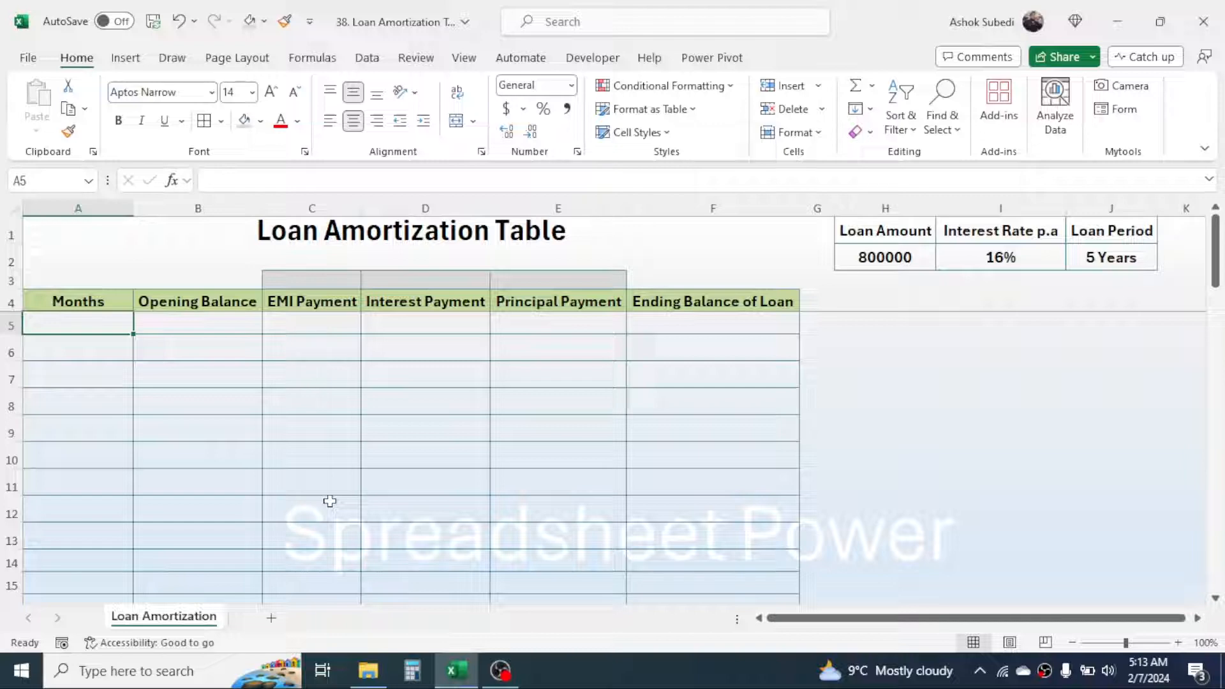
type("=s")
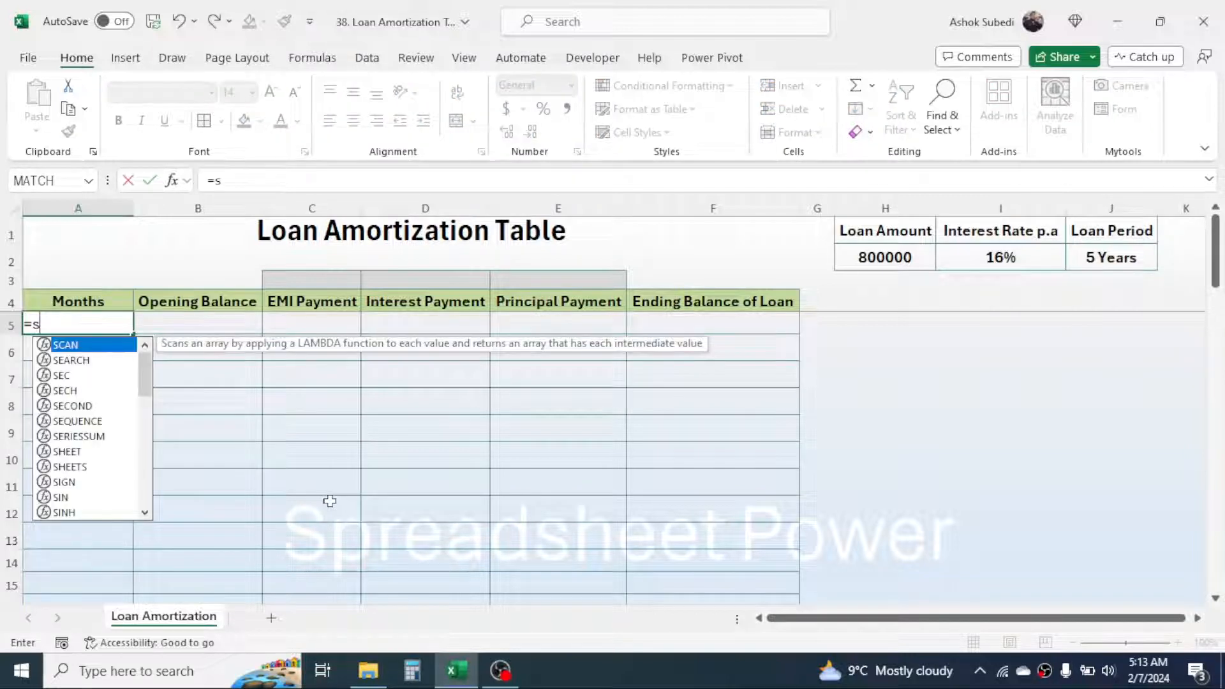
type("eq")
double_click(82, 351)
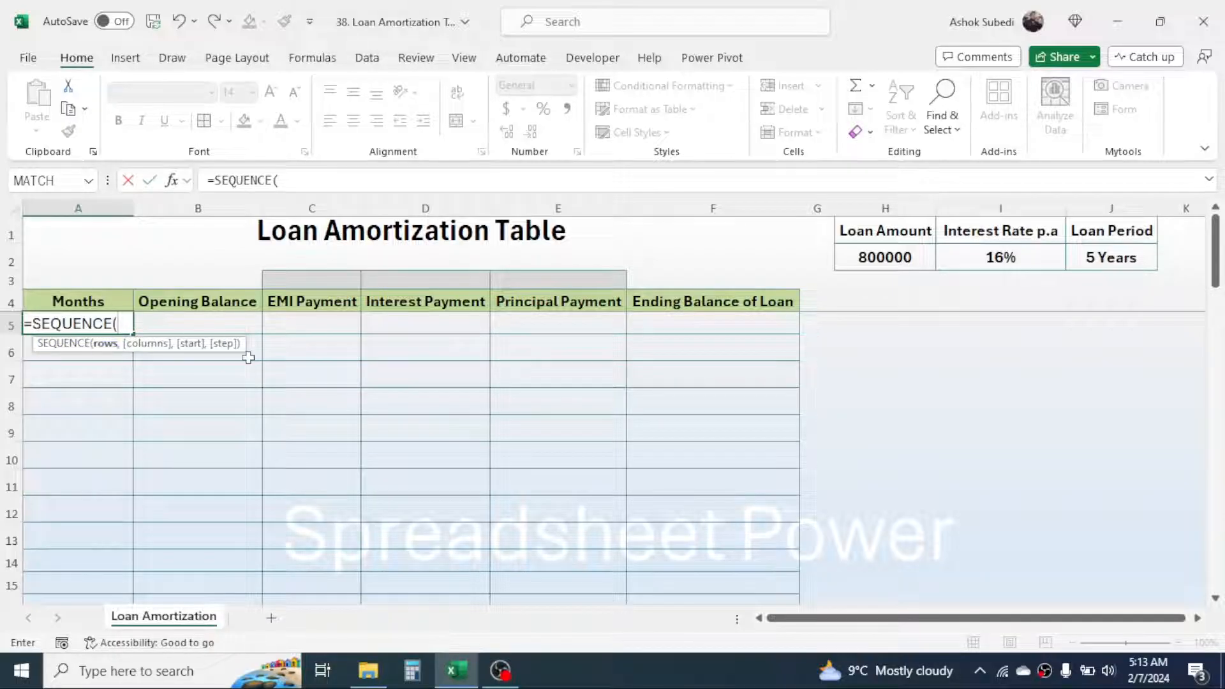
type("60")
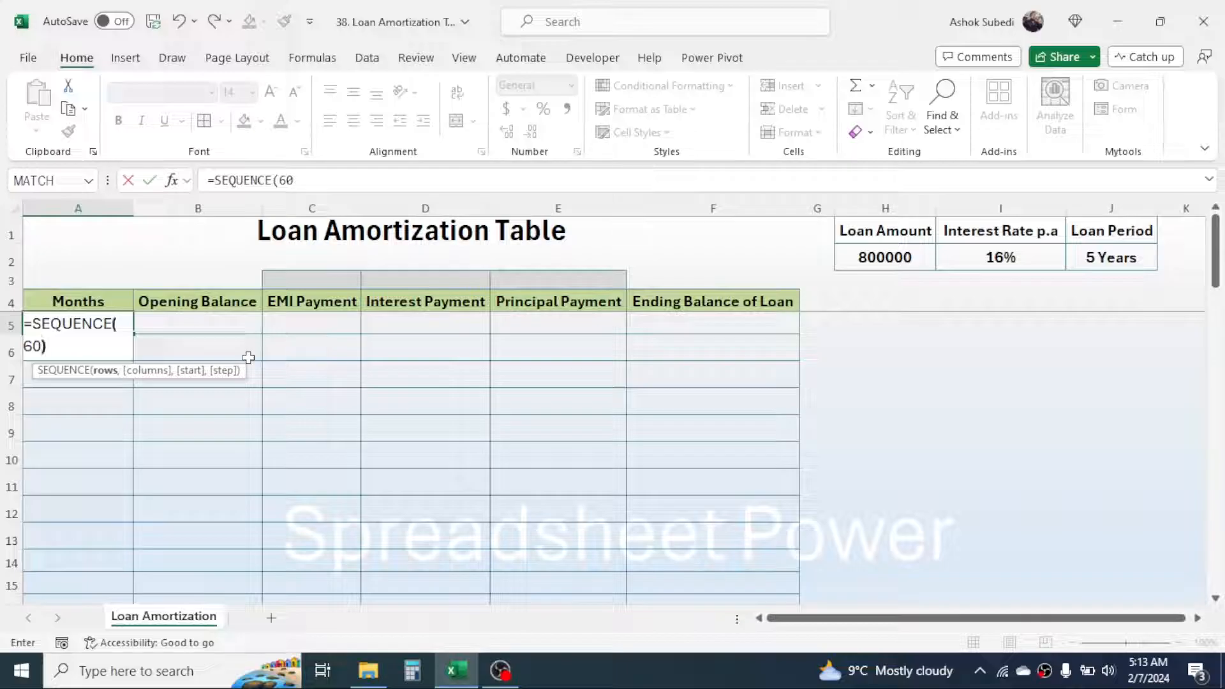
type(")")
key("Return")
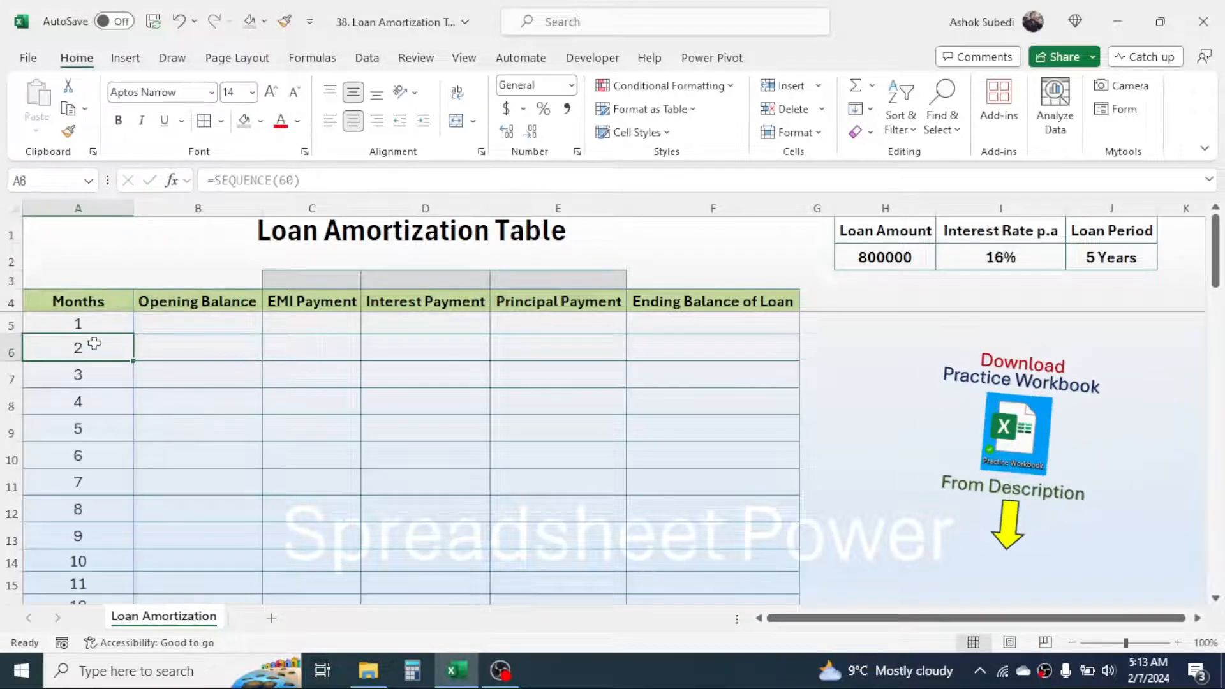
left_click(93, 323)
scroll(128, 434, "down", 20)
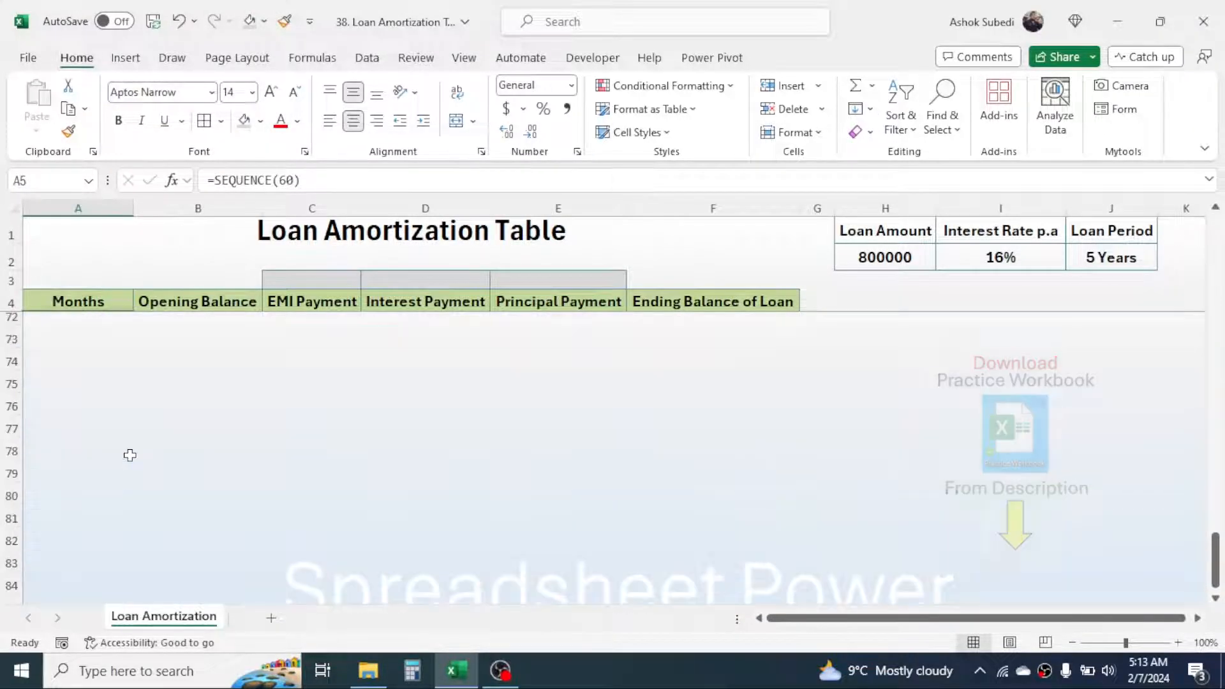
scroll(130, 455, "up", 20)
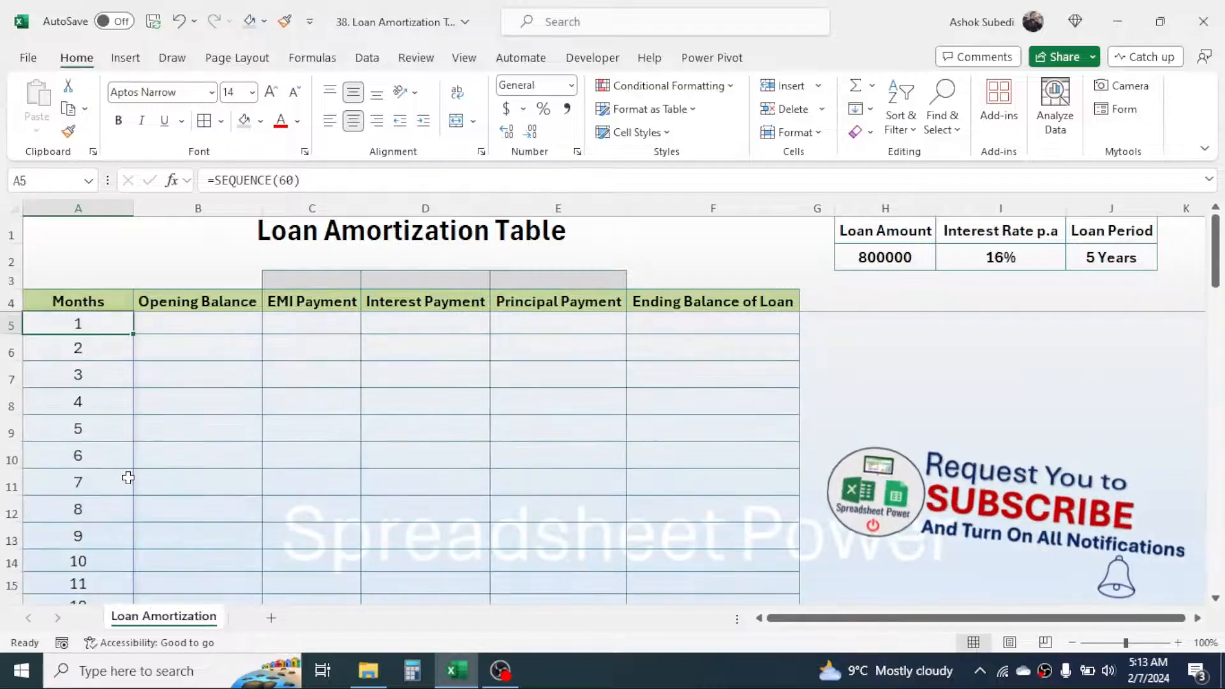
Enter 800000 as the first month's opening balance in B5.
left_click(217, 326)
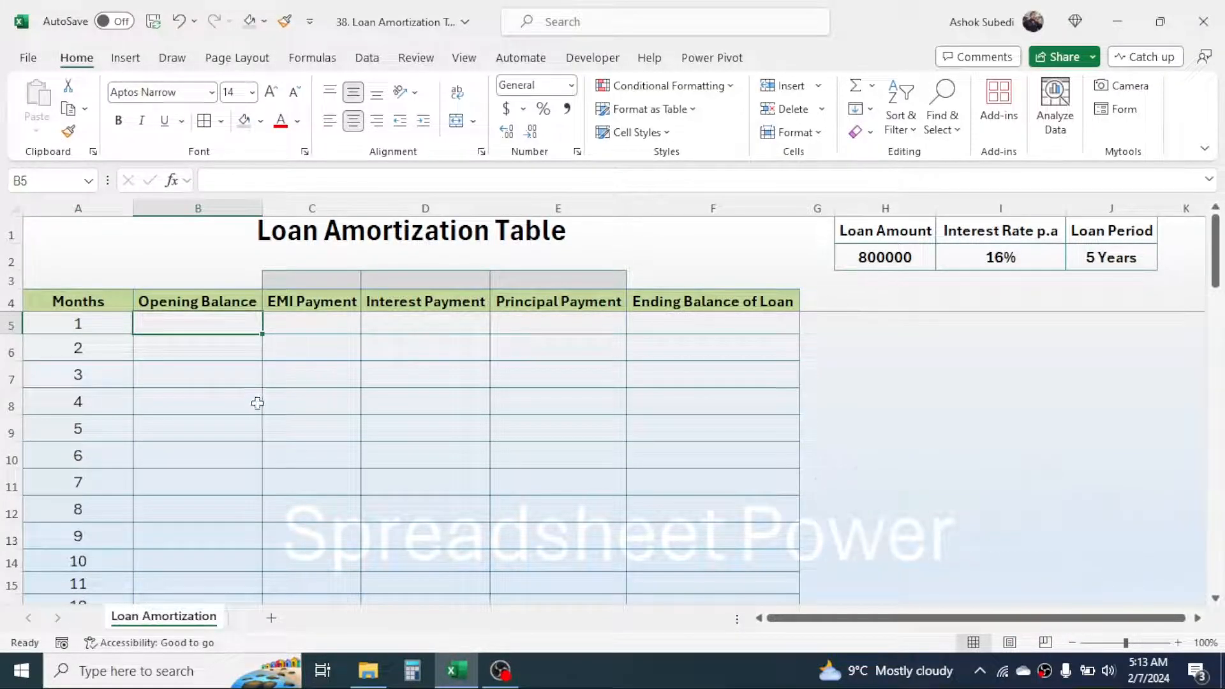
type("800")
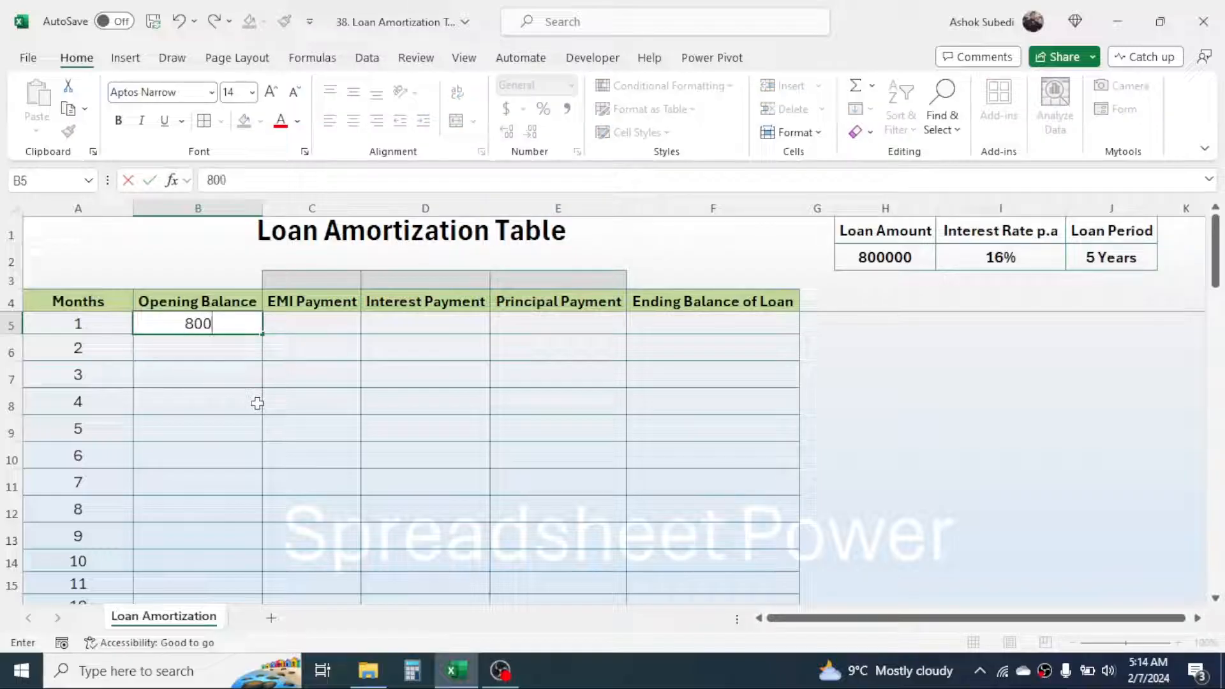
type("000")
key("Return")
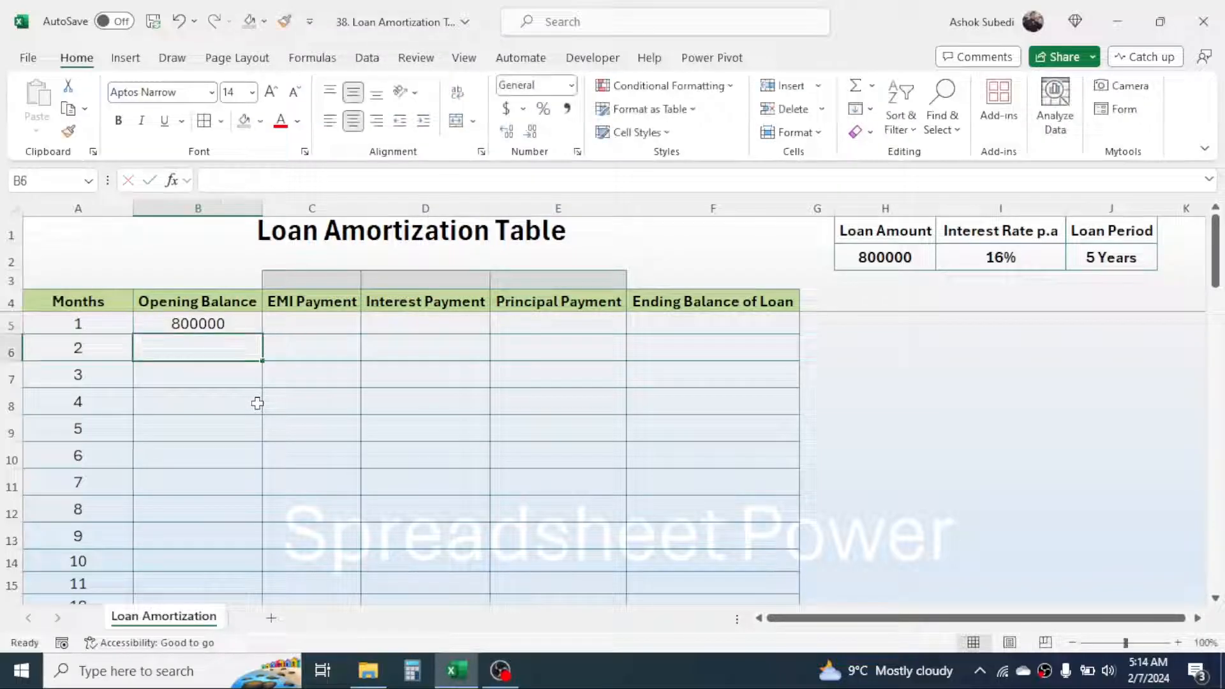
Calculate the first month's EMI payment in C5 with =PMT(16%/12,5*12,800000).
left_click(333, 322)
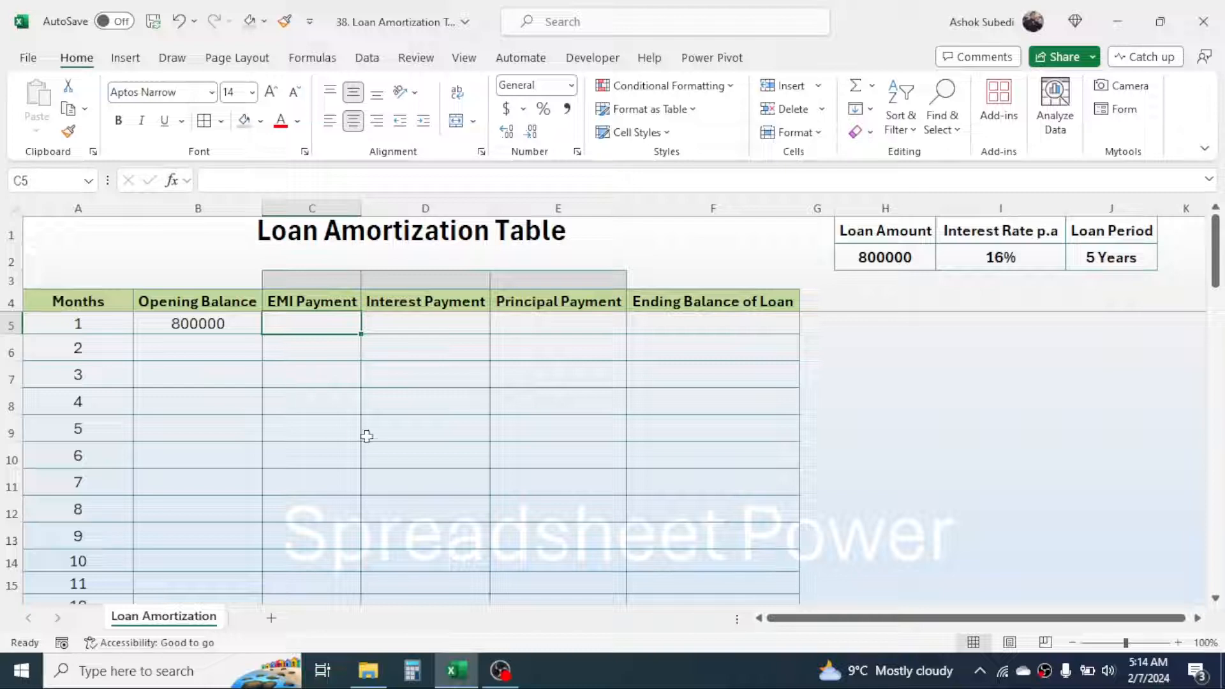
type("=PM")
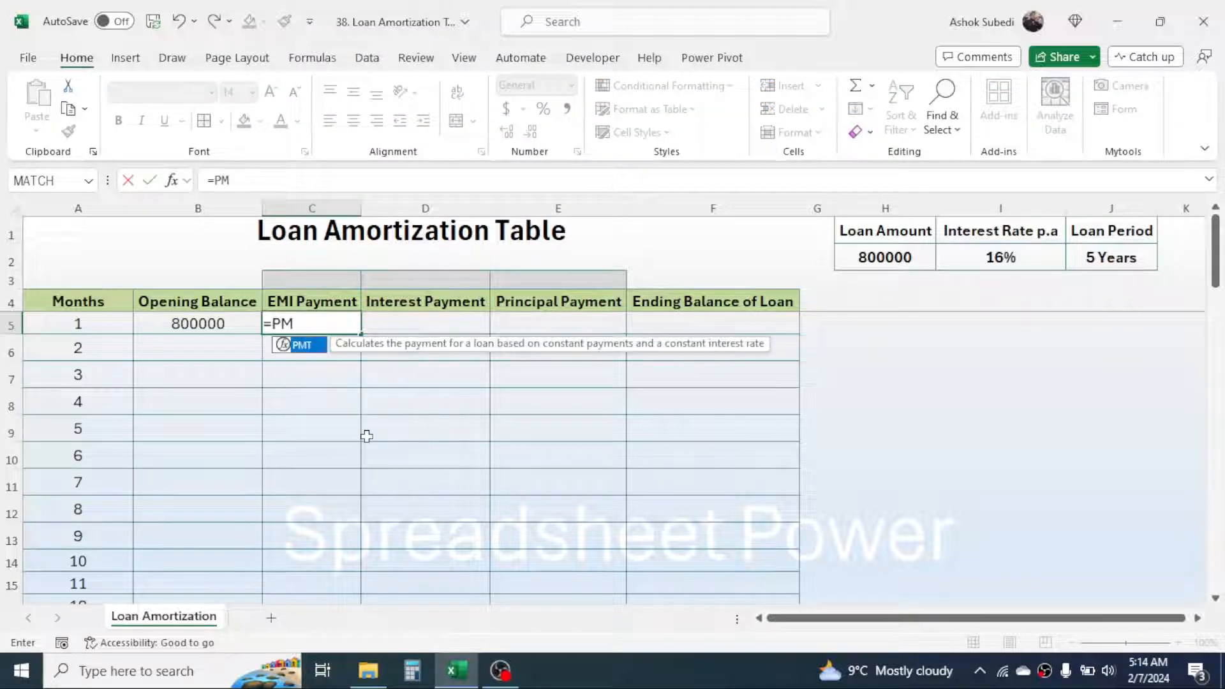
type("T(1")
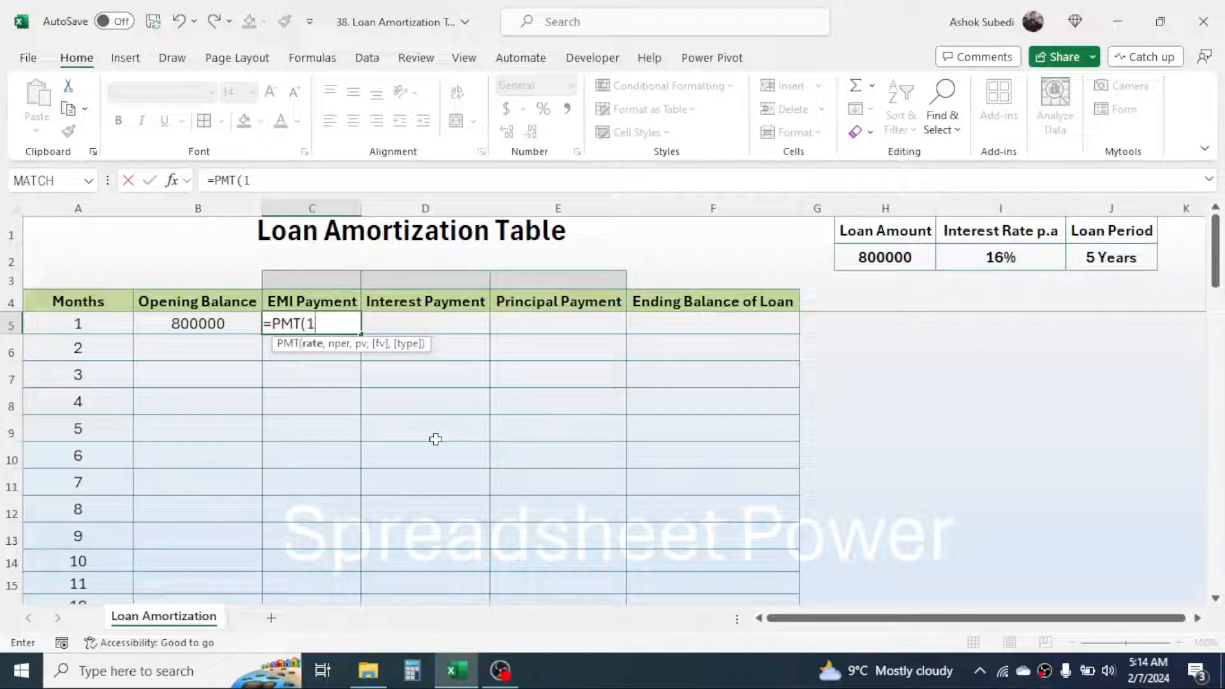
type("6%/12")
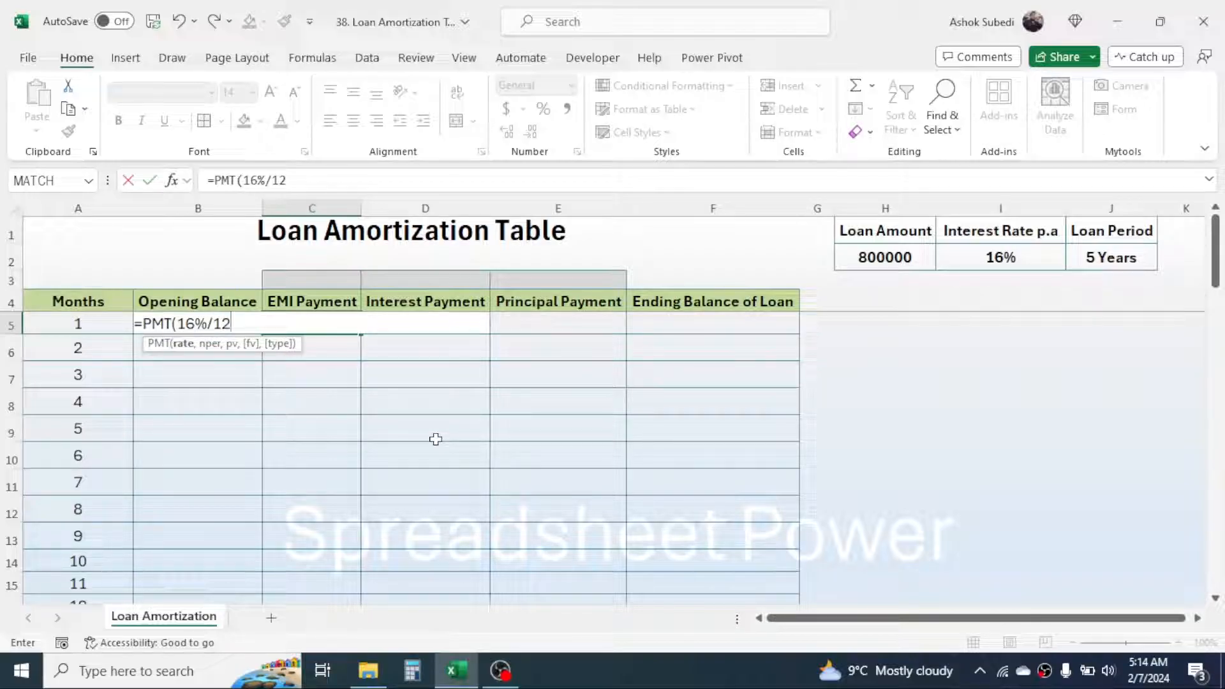
type(",")
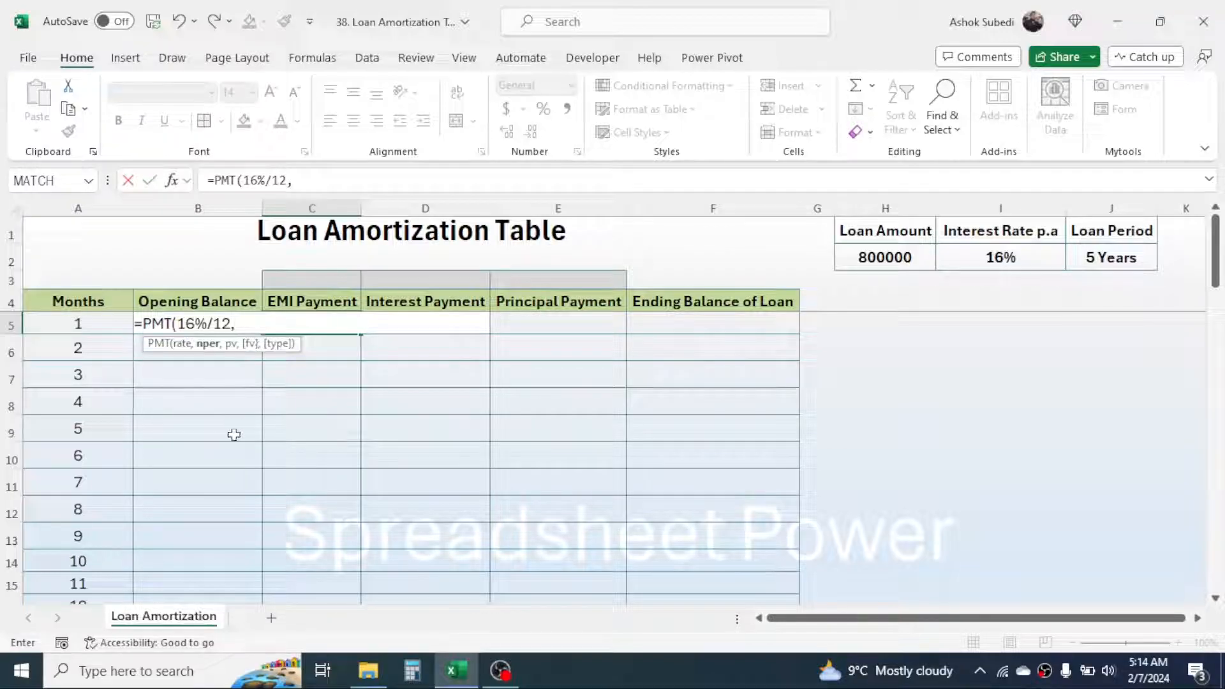
type("5*12,")
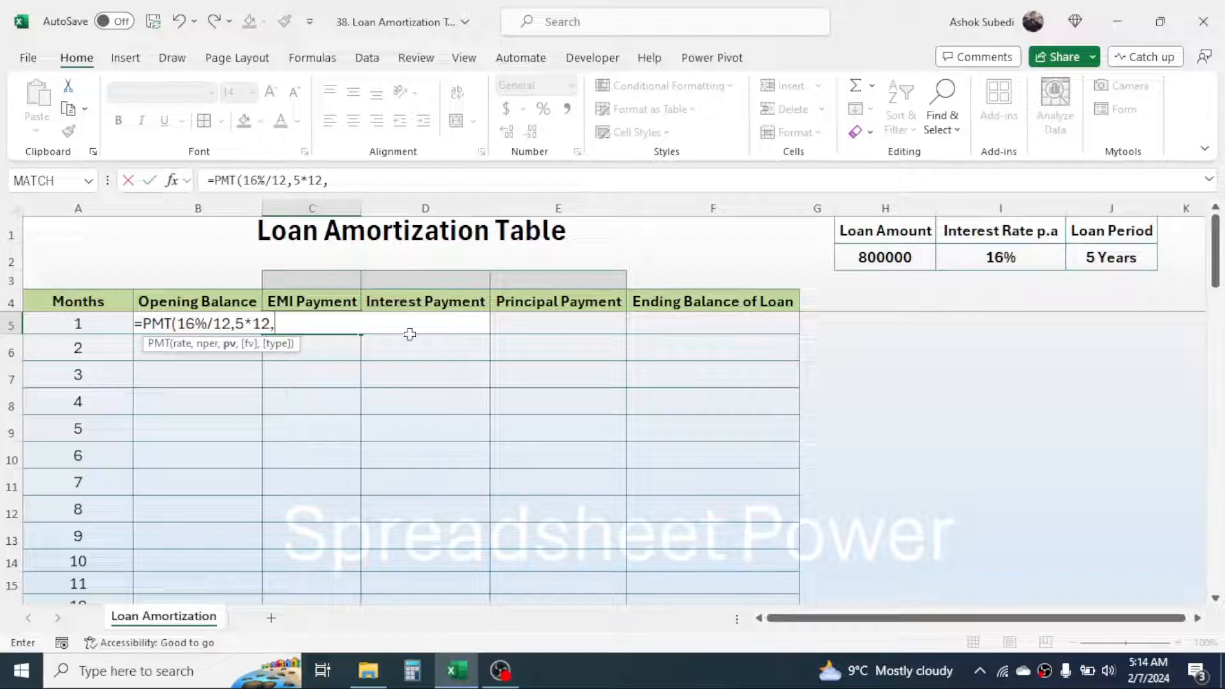
type("800000")
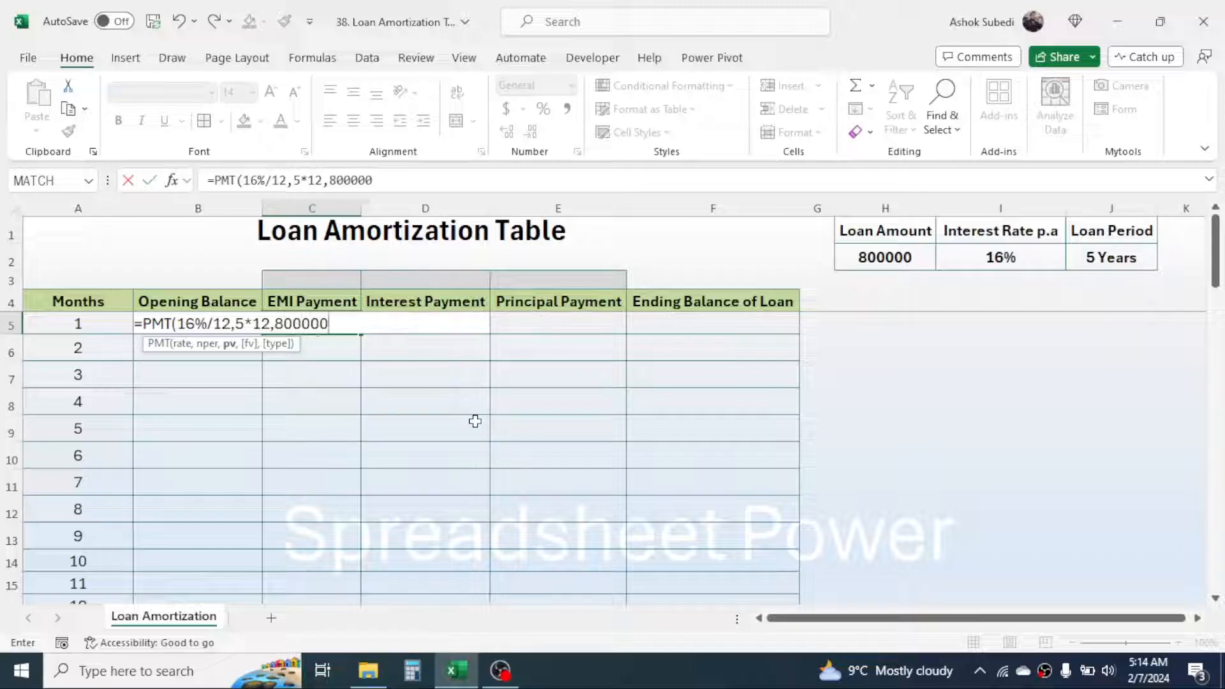
type(")")
key("Return")
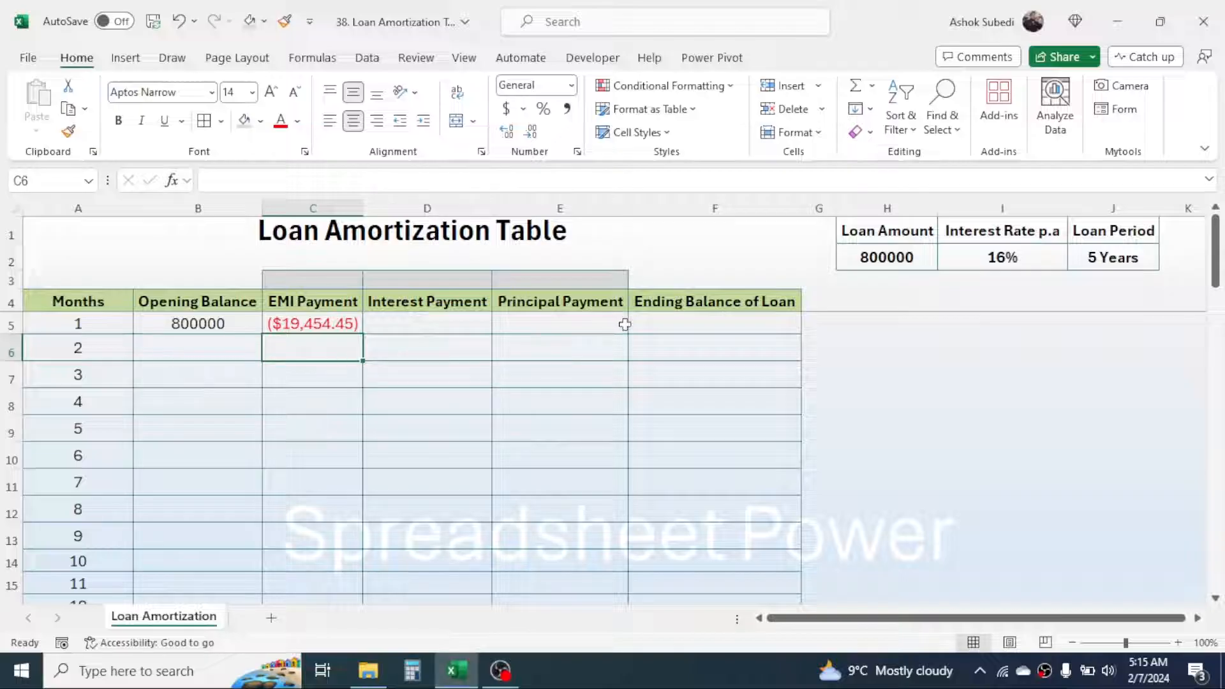
Make the loan amount negative in the EMI formula in C5, giving =PMT(16%/12,5*12,-800000).
double_click(338, 322)
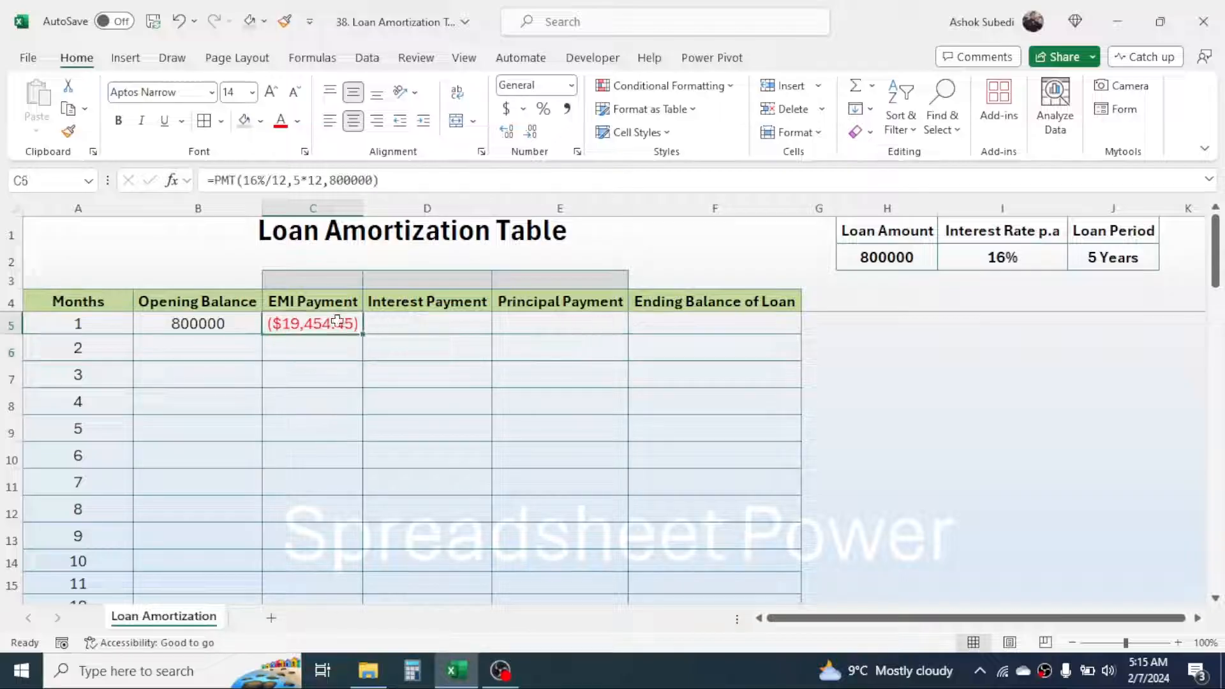
left_click(278, 324)
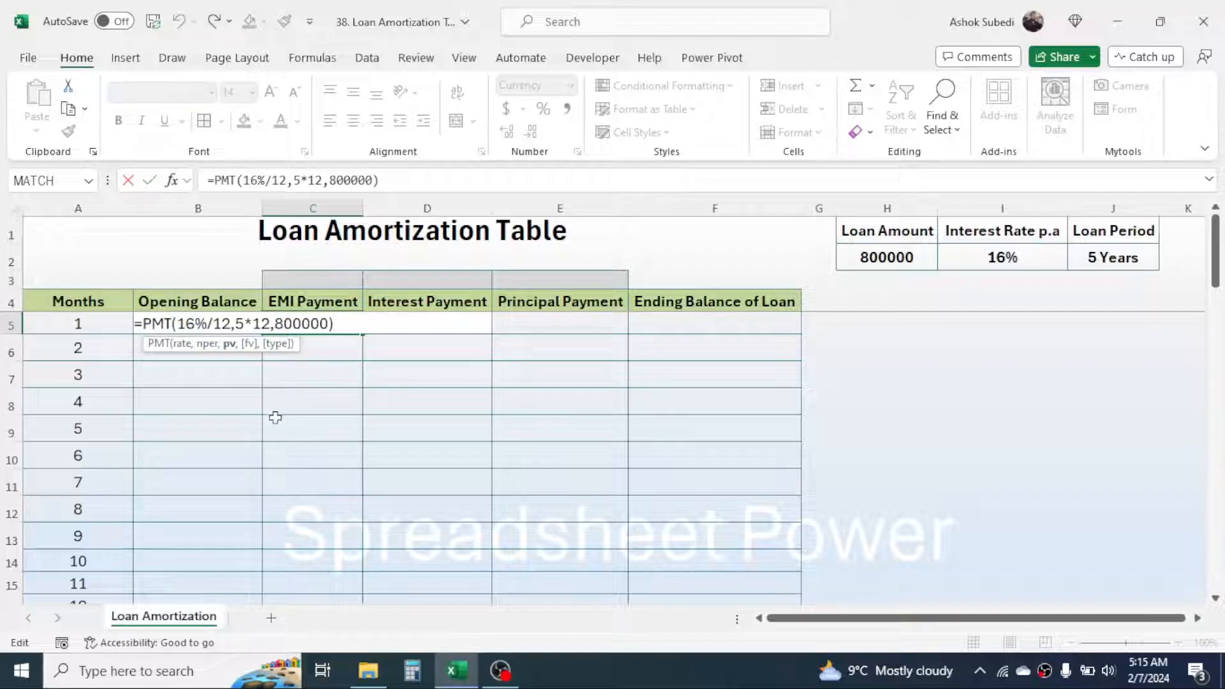
type("-")
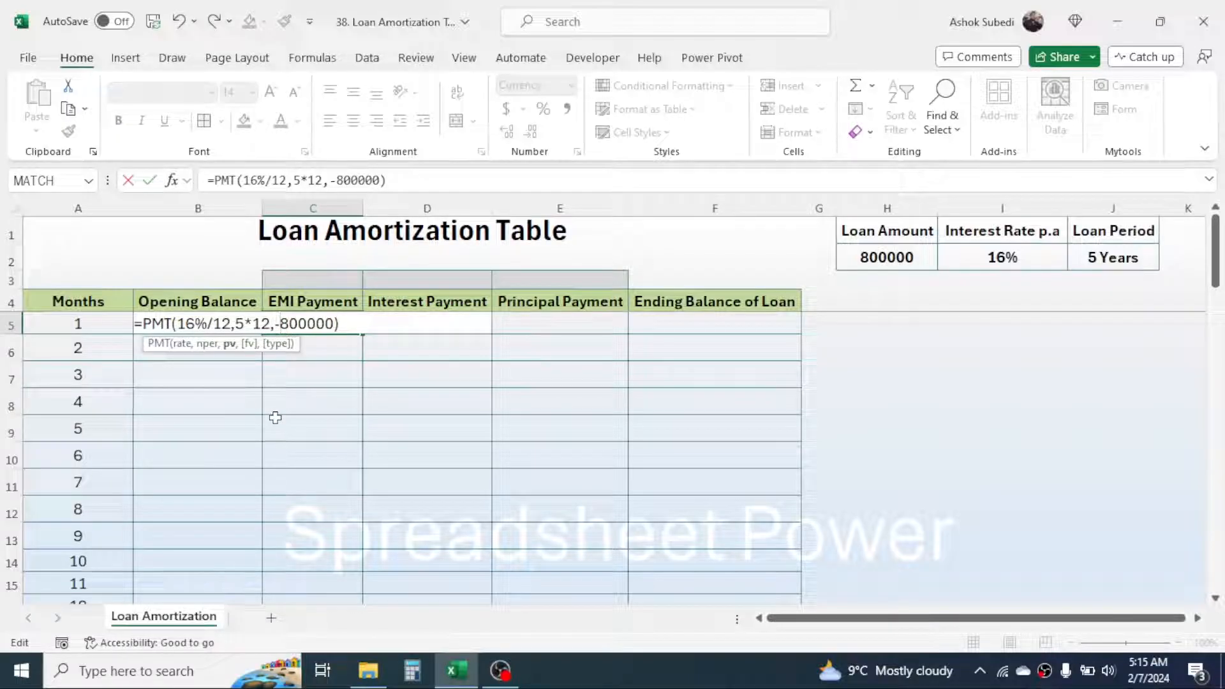
key("Return")
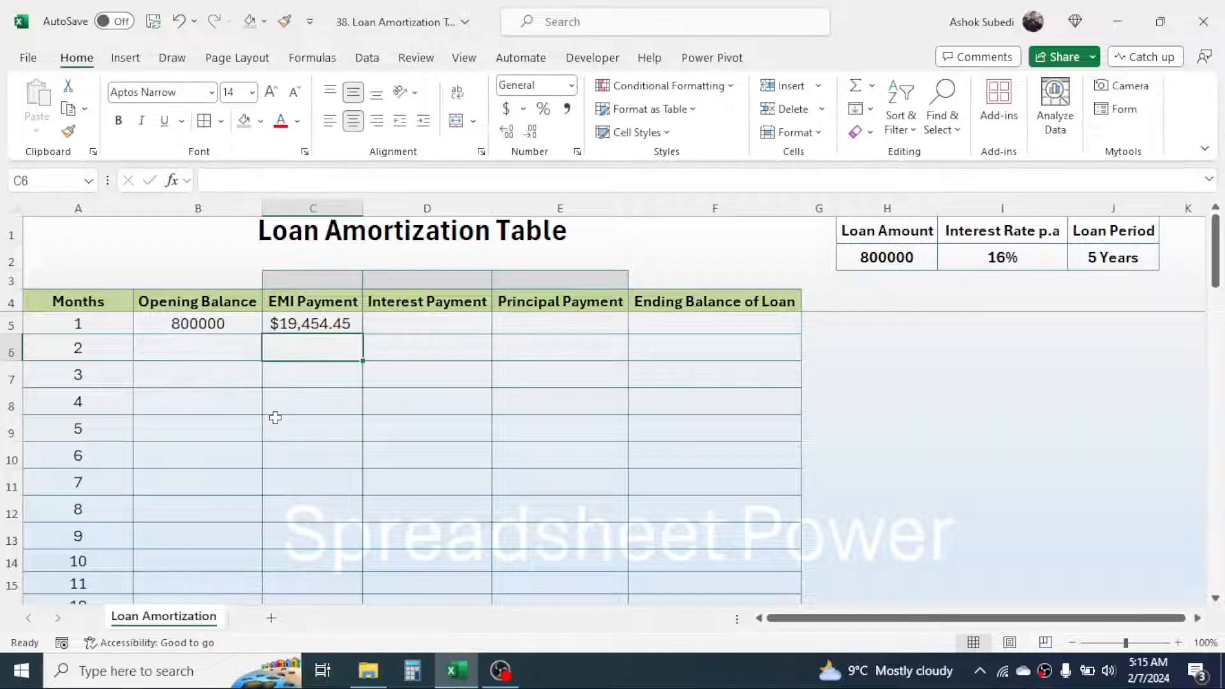
Format the EMI payment in C5 as Number with no decimal places.
key("Up")
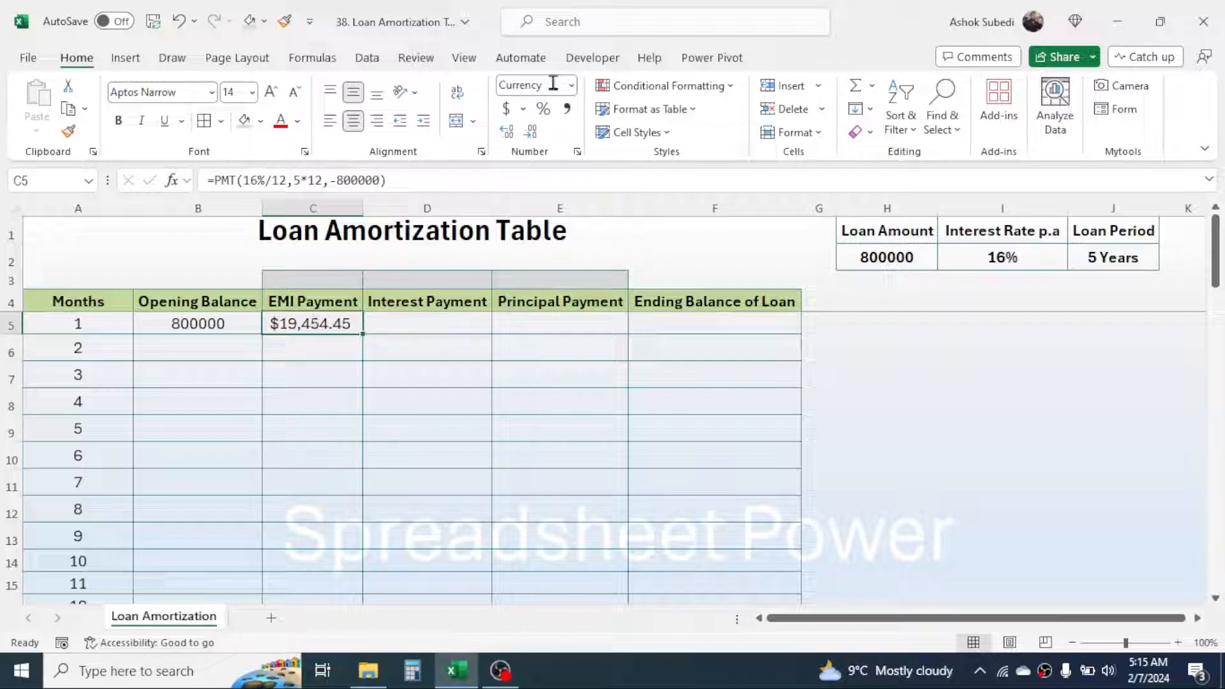
left_click(572, 86)
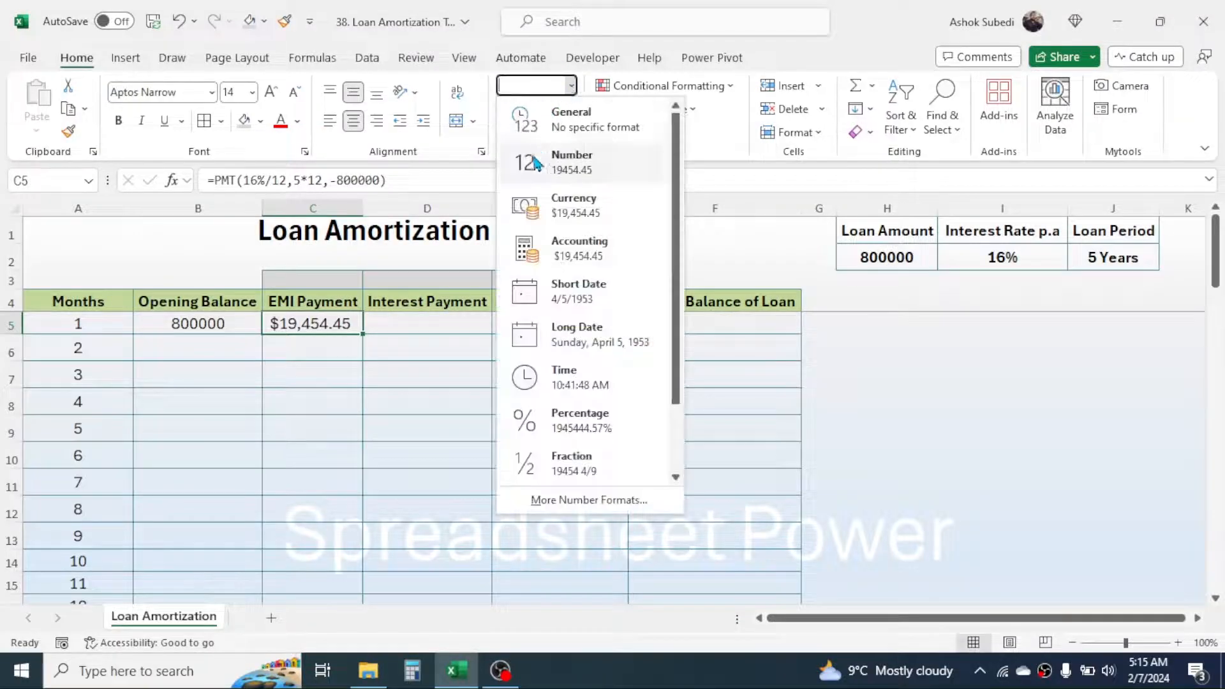
left_click(580, 167)
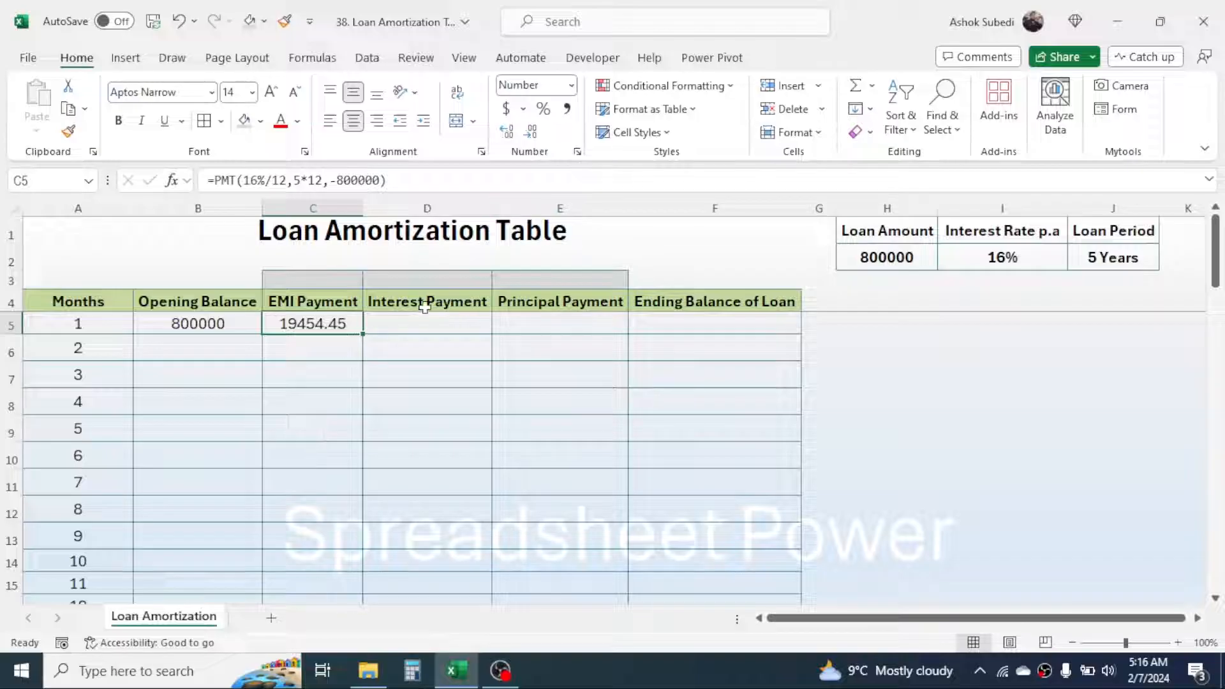
left_click(506, 133)
left_click(507, 135)
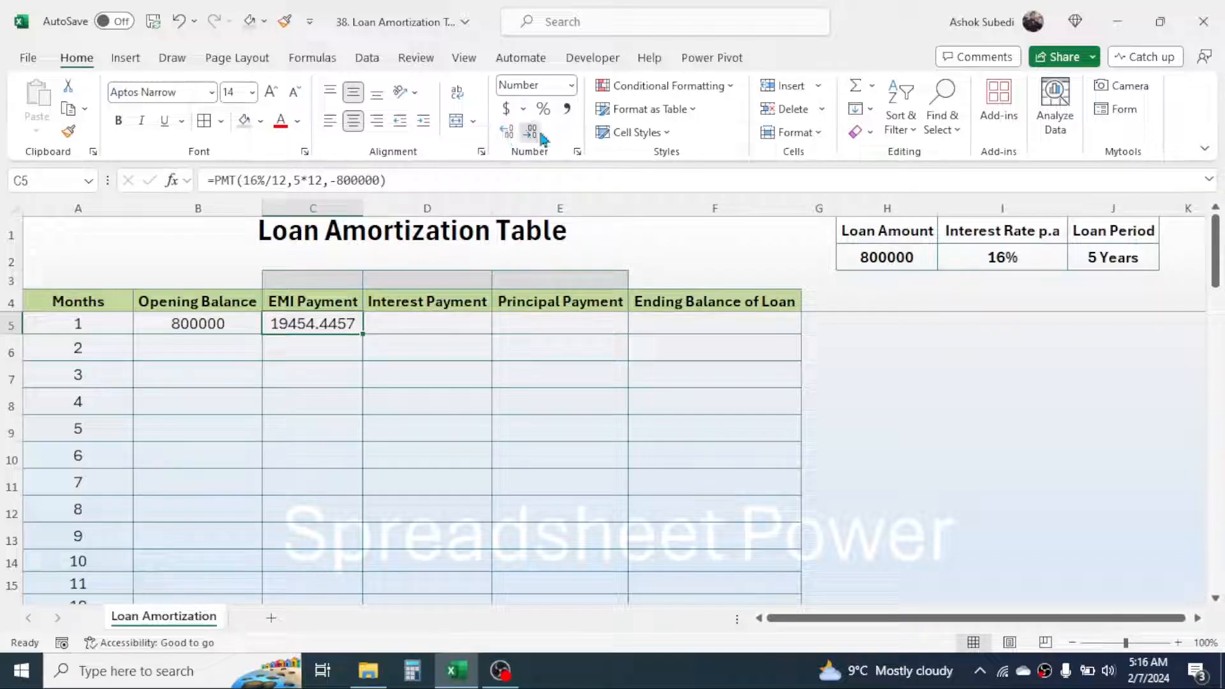
left_click(530, 132)
left_click(530, 133)
left_click(530, 132)
left_click(530, 132)
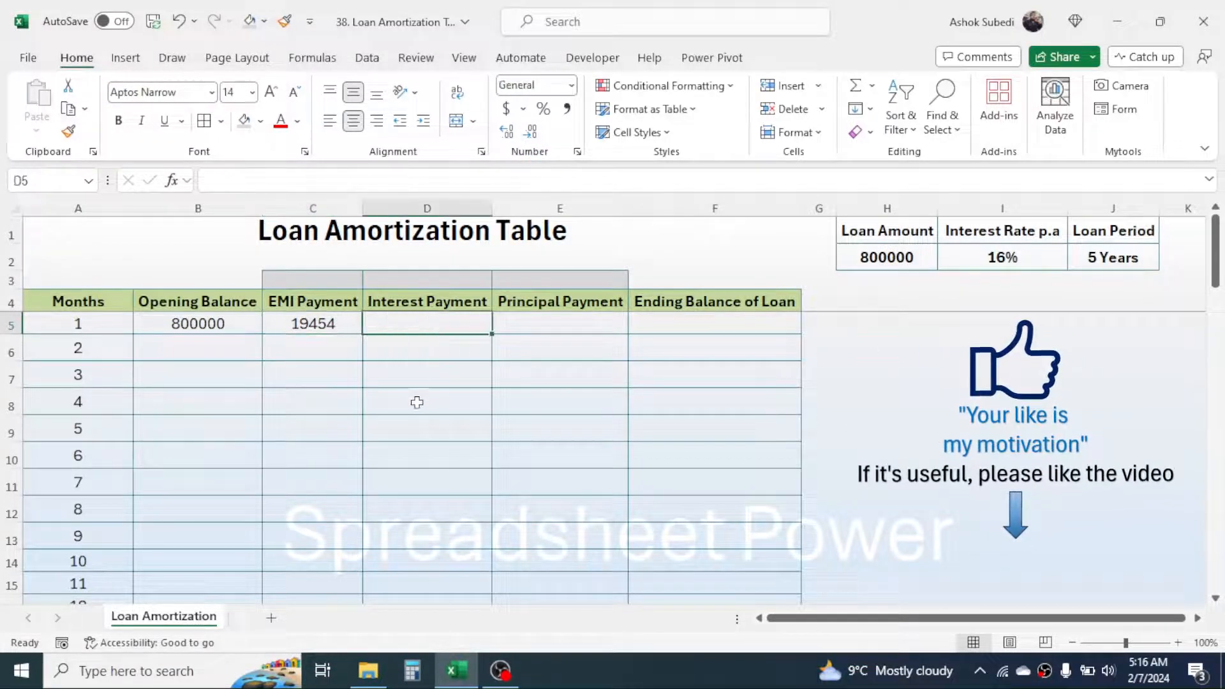
Calculate the first month's interest payment in D5 with =B5*(16%/12).
left_click(415, 324)
type("=")
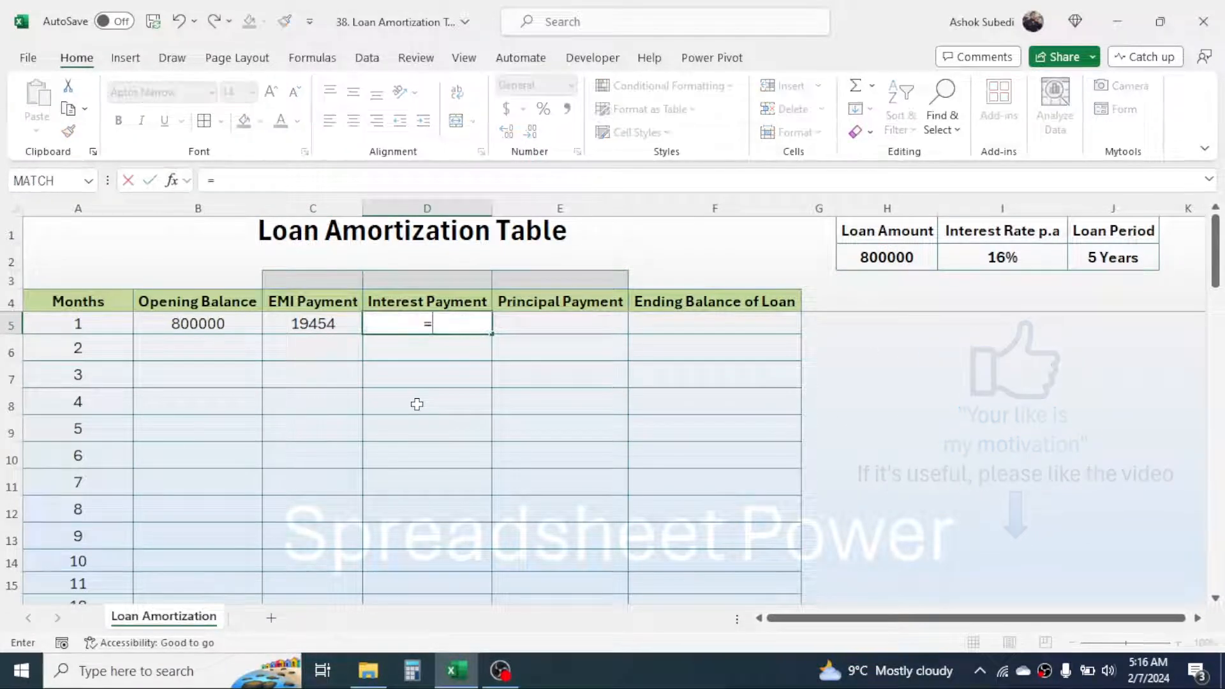
left_click(202, 325)
type("*")
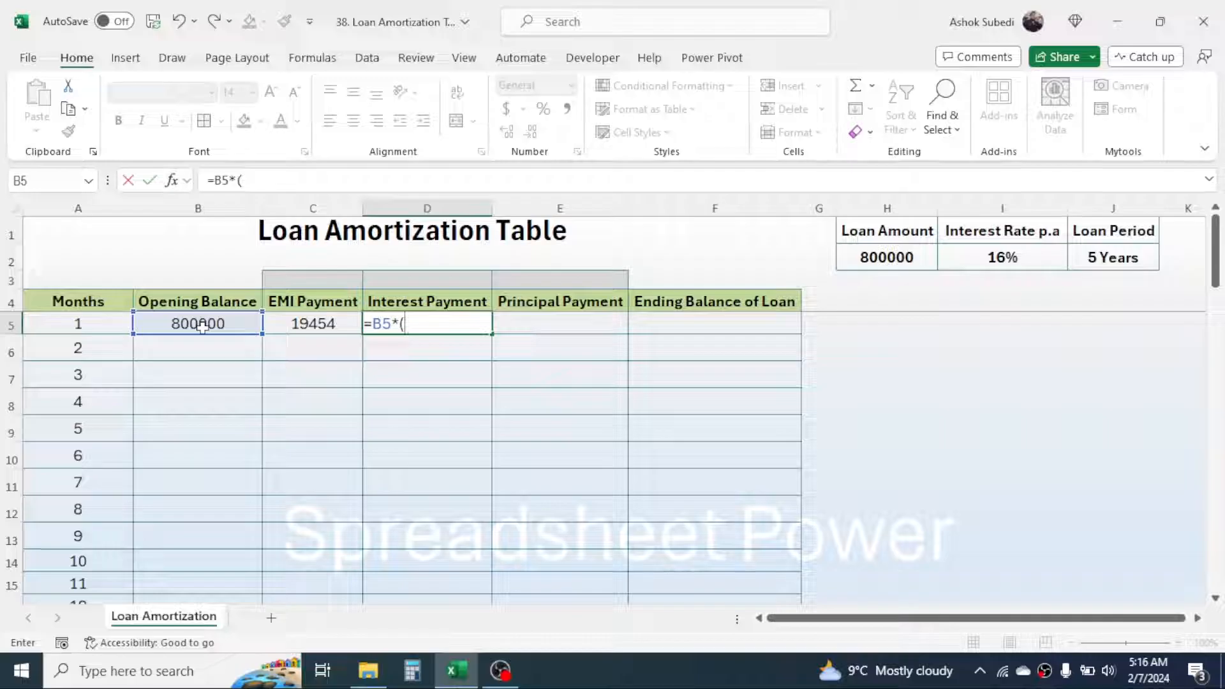
type("(16%")
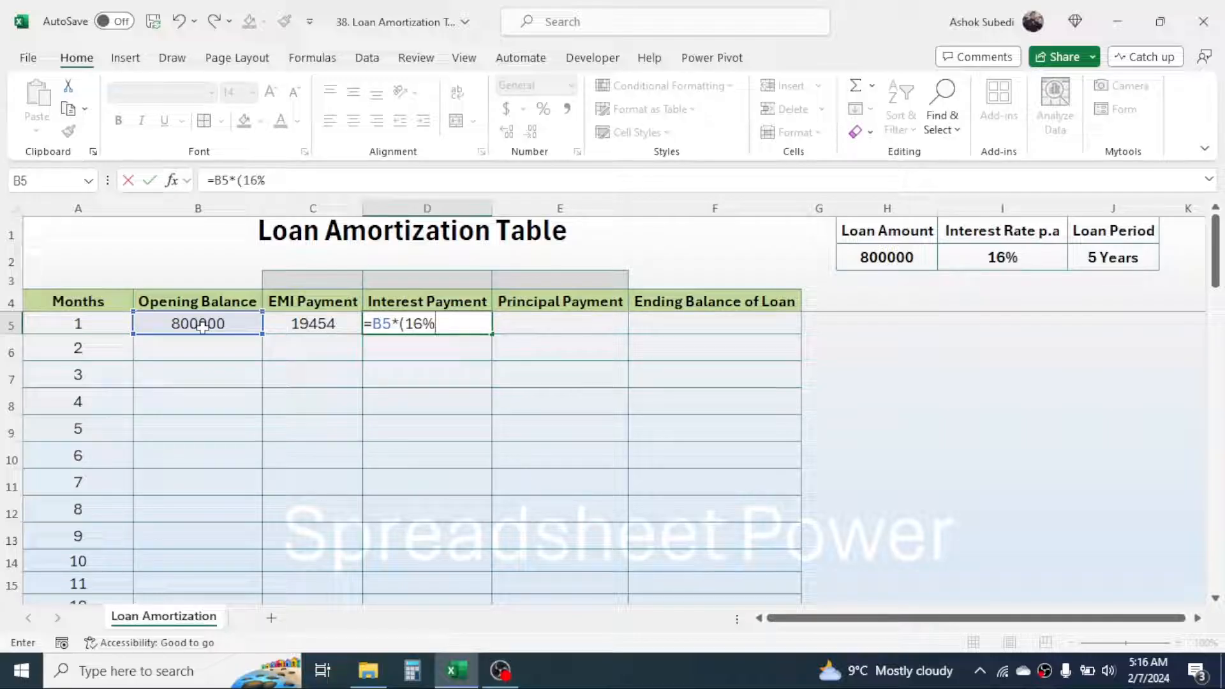
type("/12")
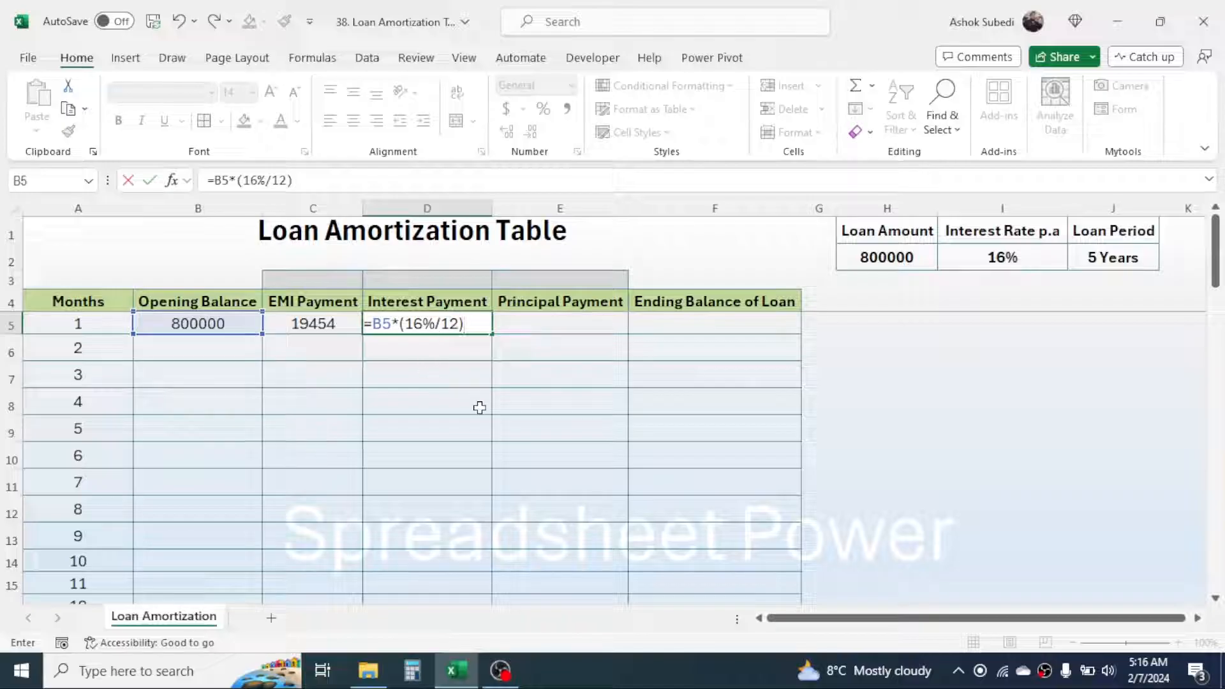
key("Return")
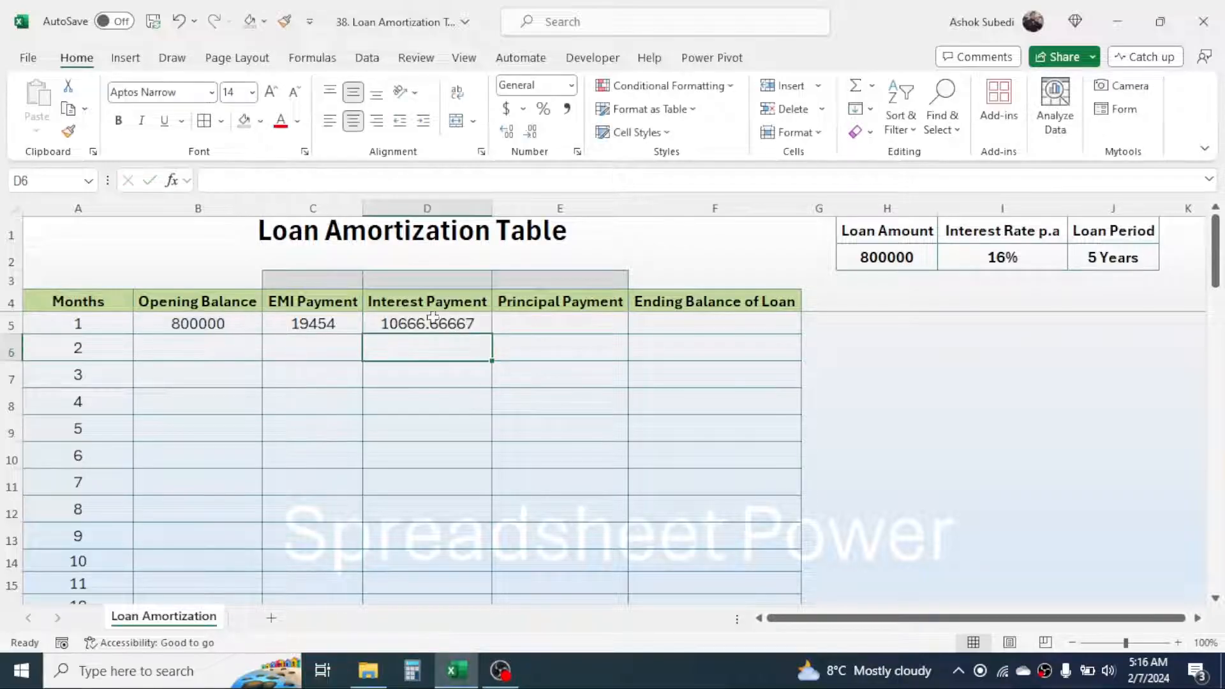
Reduce the interest payment in D5 to no decimal places.
left_click(431, 320)
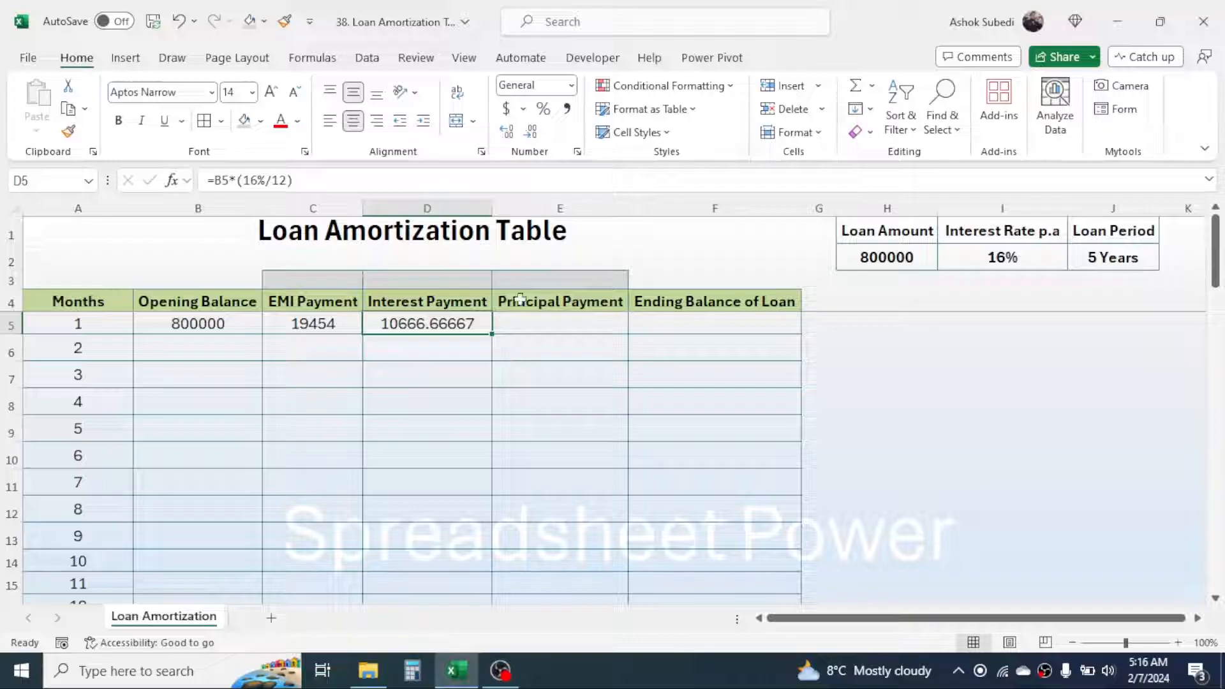
left_click(532, 131)
left_click(533, 131)
left_click(533, 131)
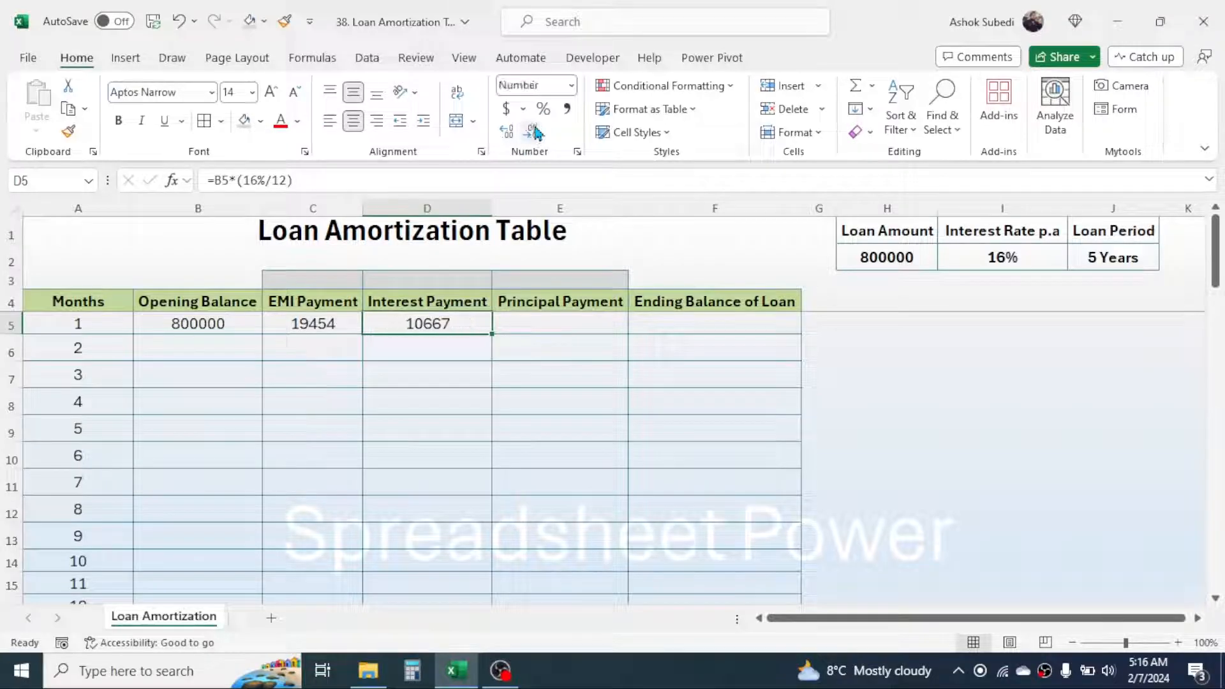
Calculate the first month's principal payment in E5 as EMI minus interest with =C5-D5.
left_click(534, 323)
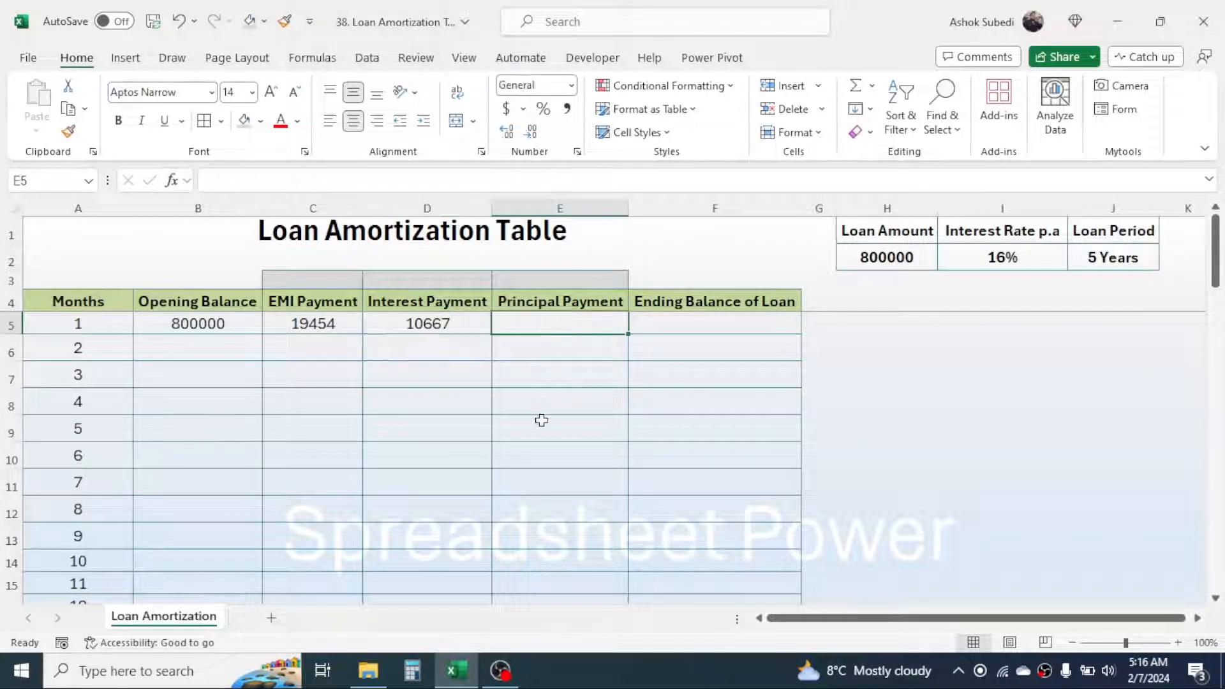
type("=")
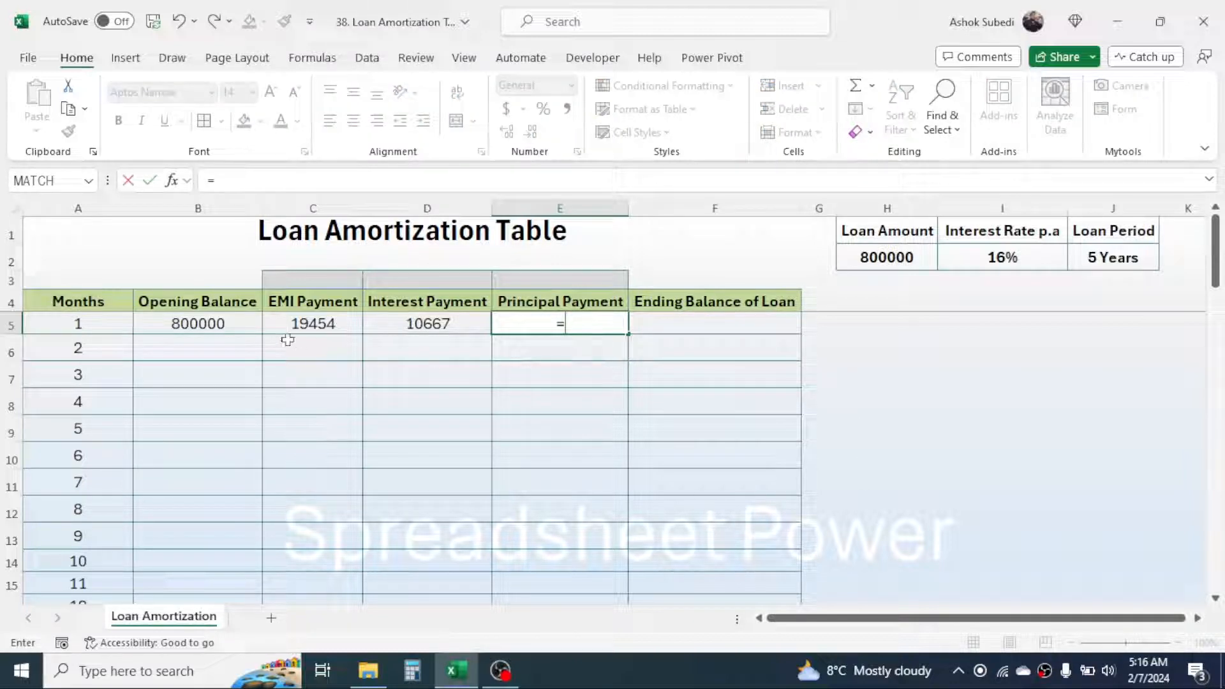
left_click(310, 324)
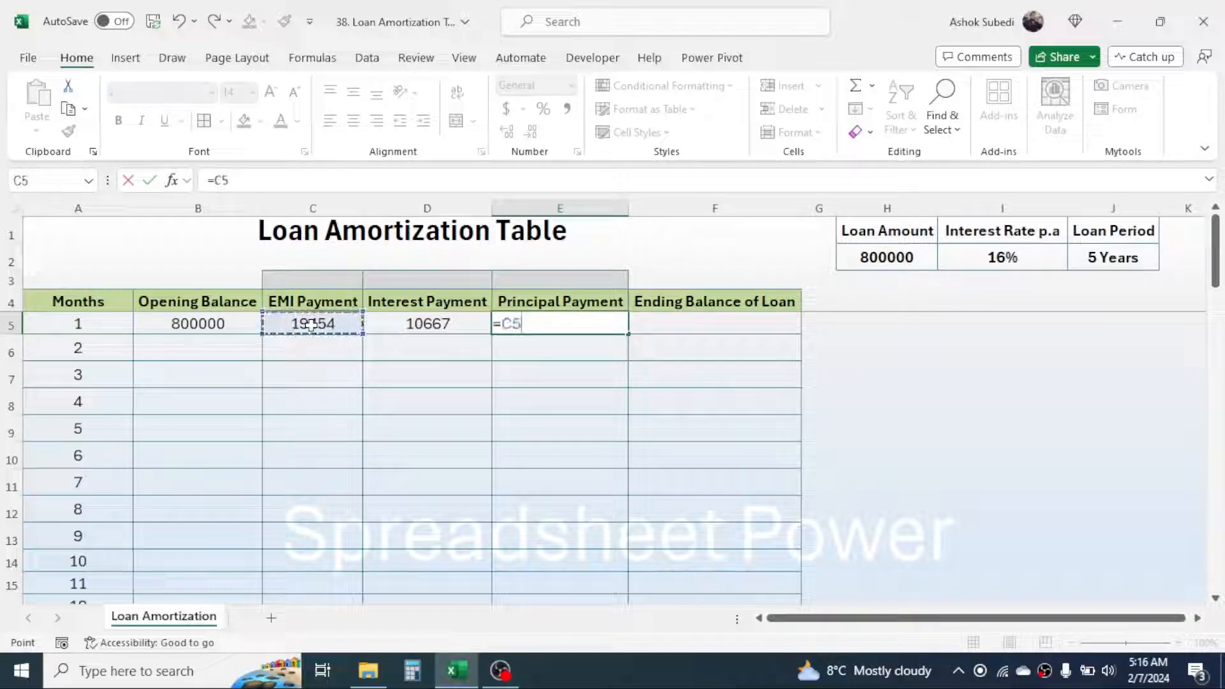
type("-")
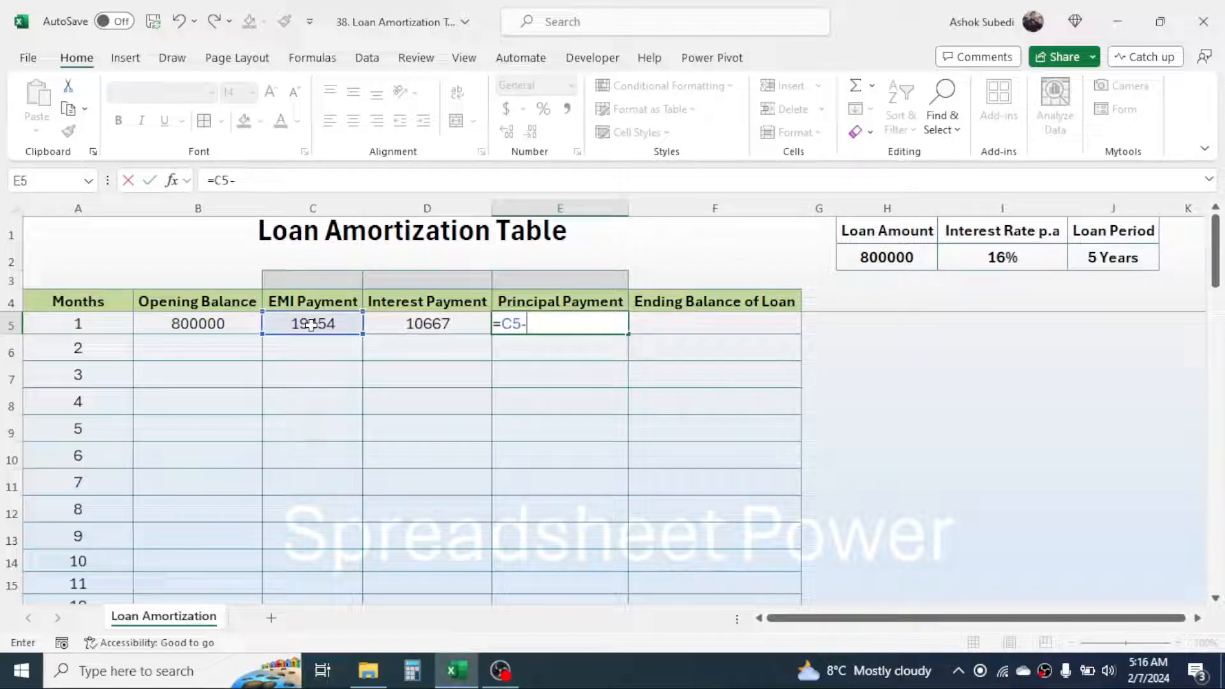
left_click(426, 324)
key("Return")
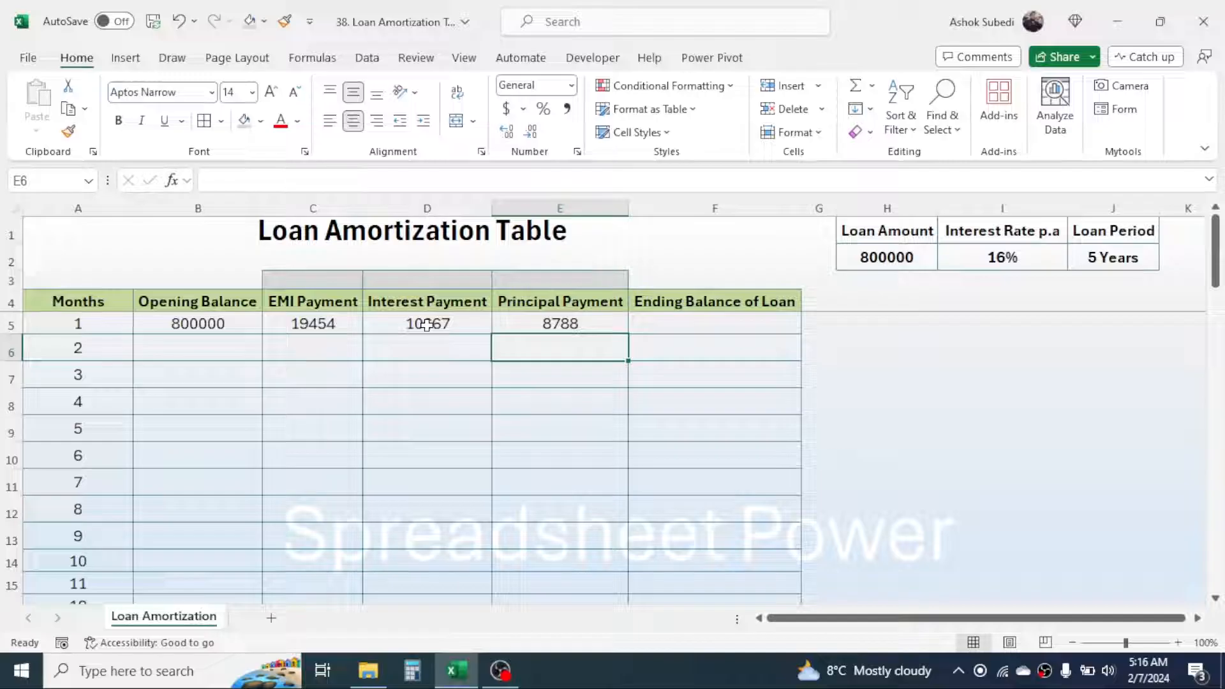
Calculate the first month's ending loan balance in F5 with =B5-E5.
left_click(698, 325)
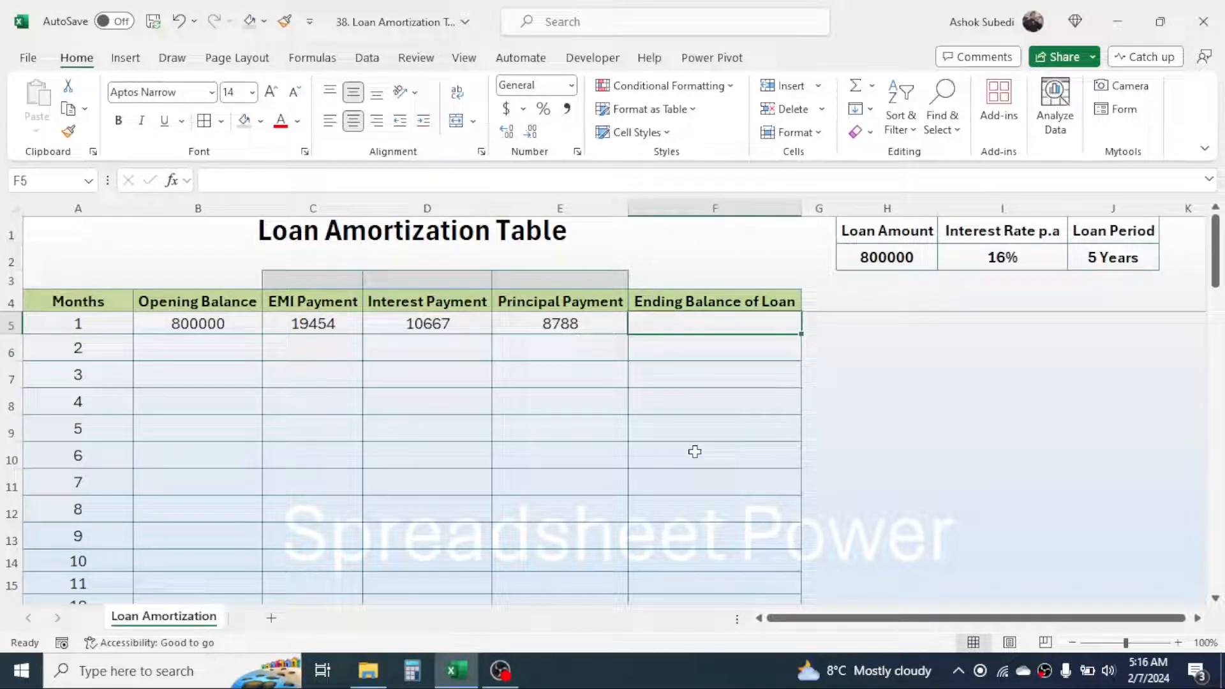
type("=")
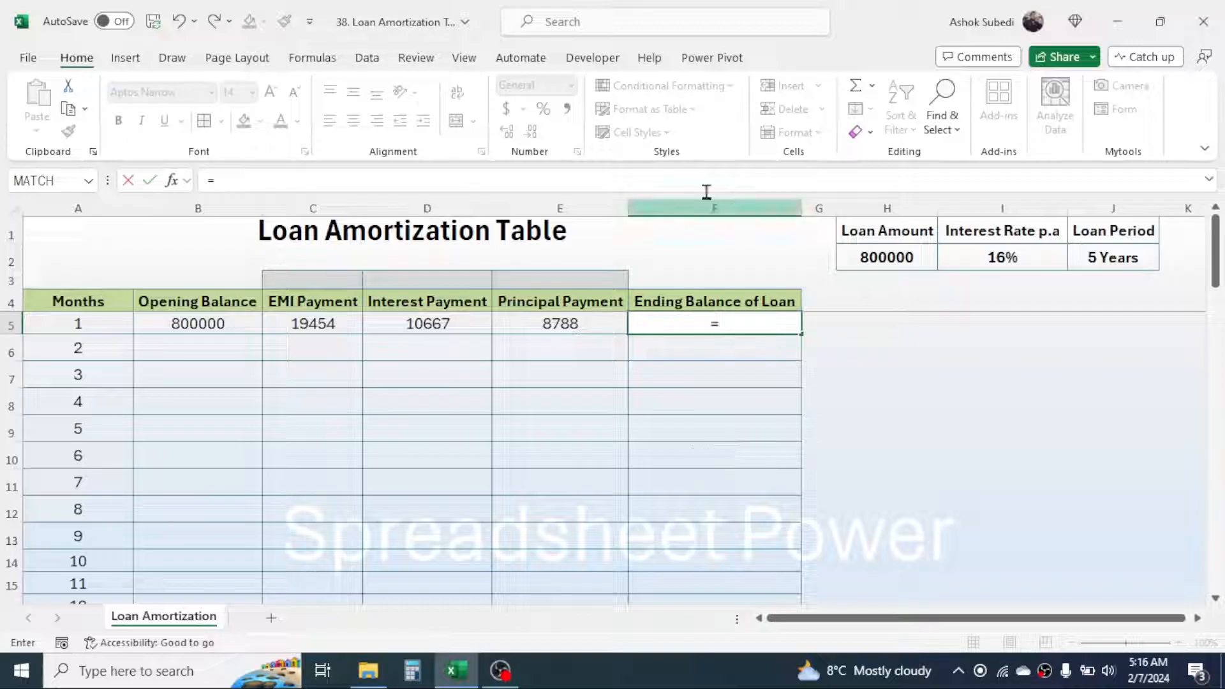
left_click(197, 322)
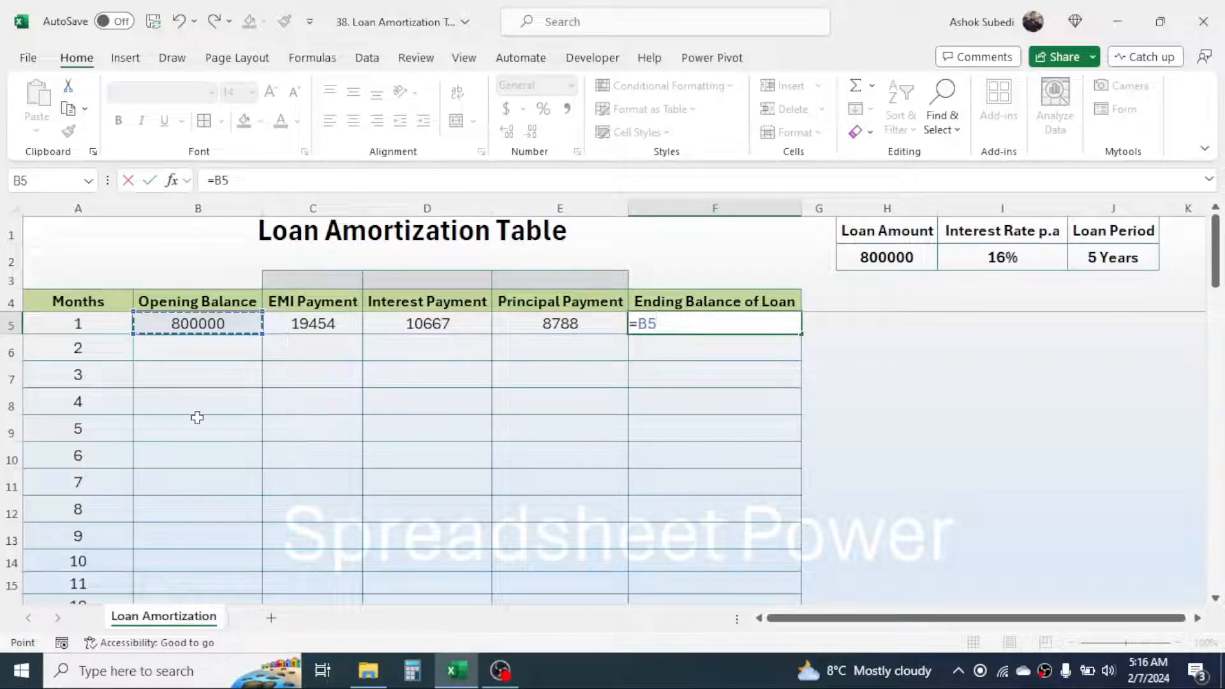
type("-")
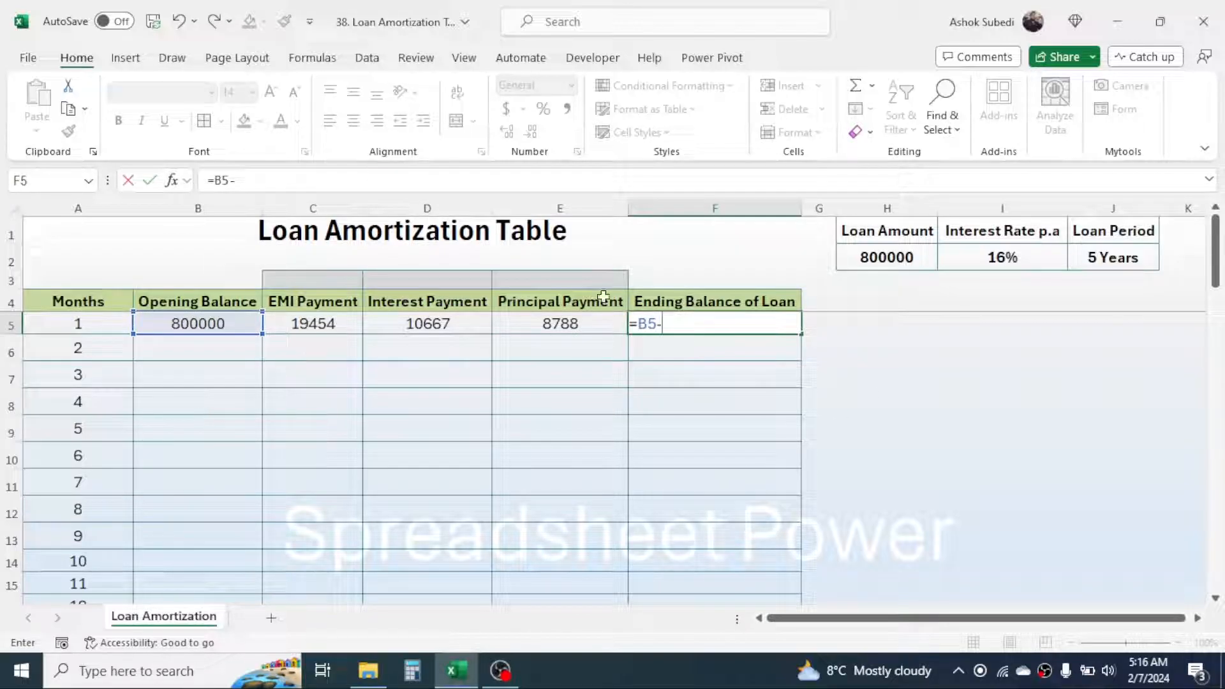
left_click(560, 320)
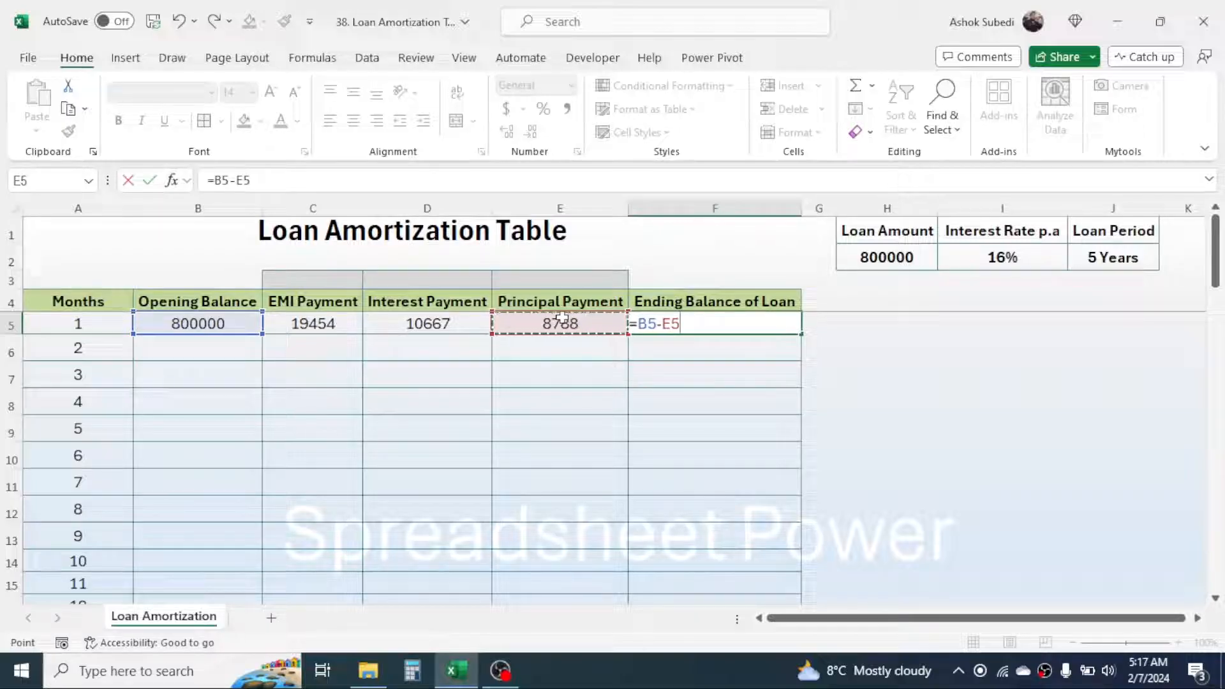
key("Return")
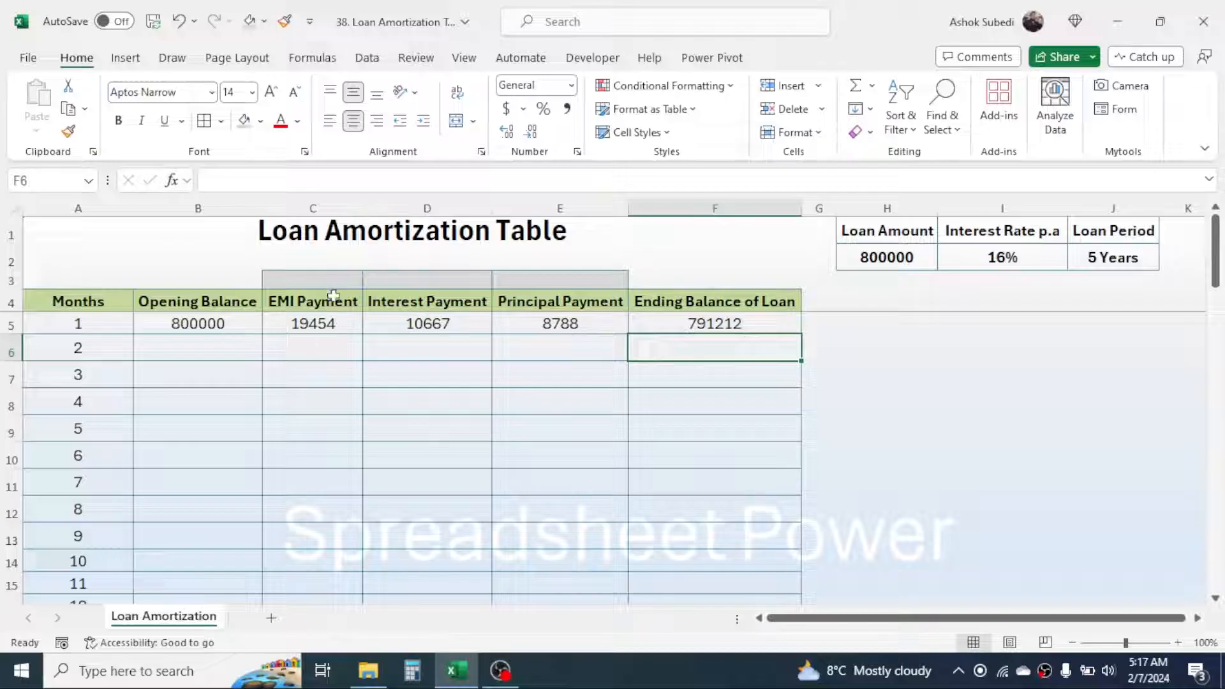
Link the second month's opening balance in B6 to the previous ending balance with =F5.
left_click(223, 348)
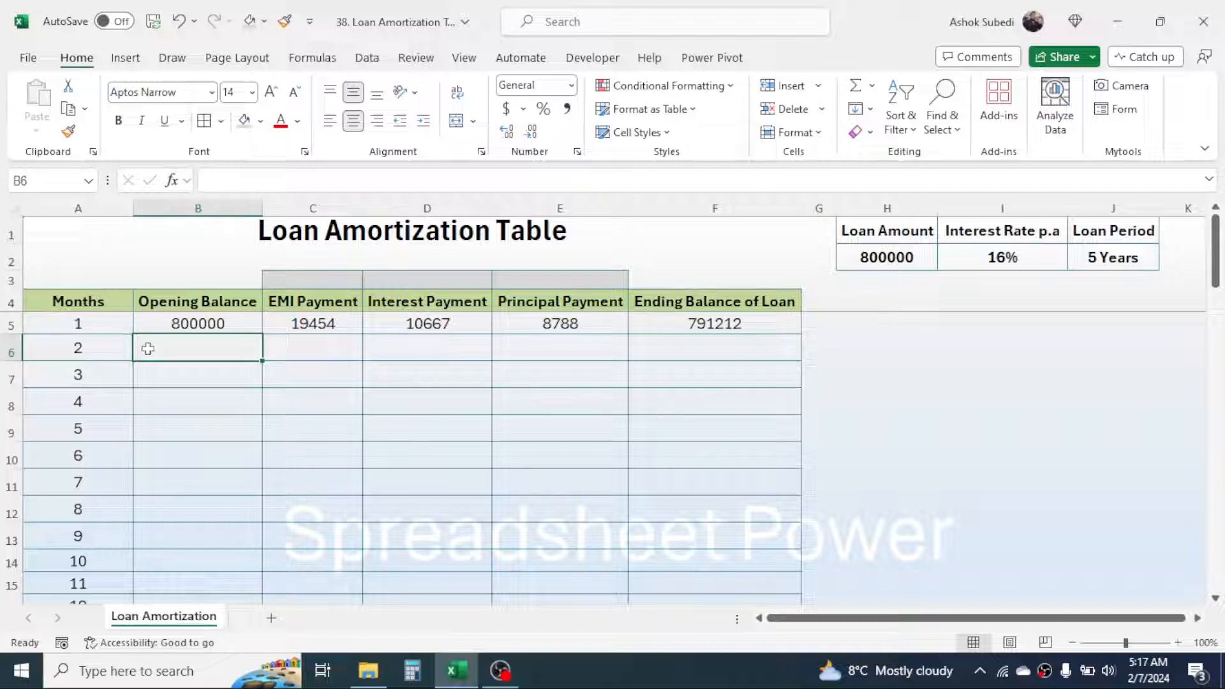
type("=")
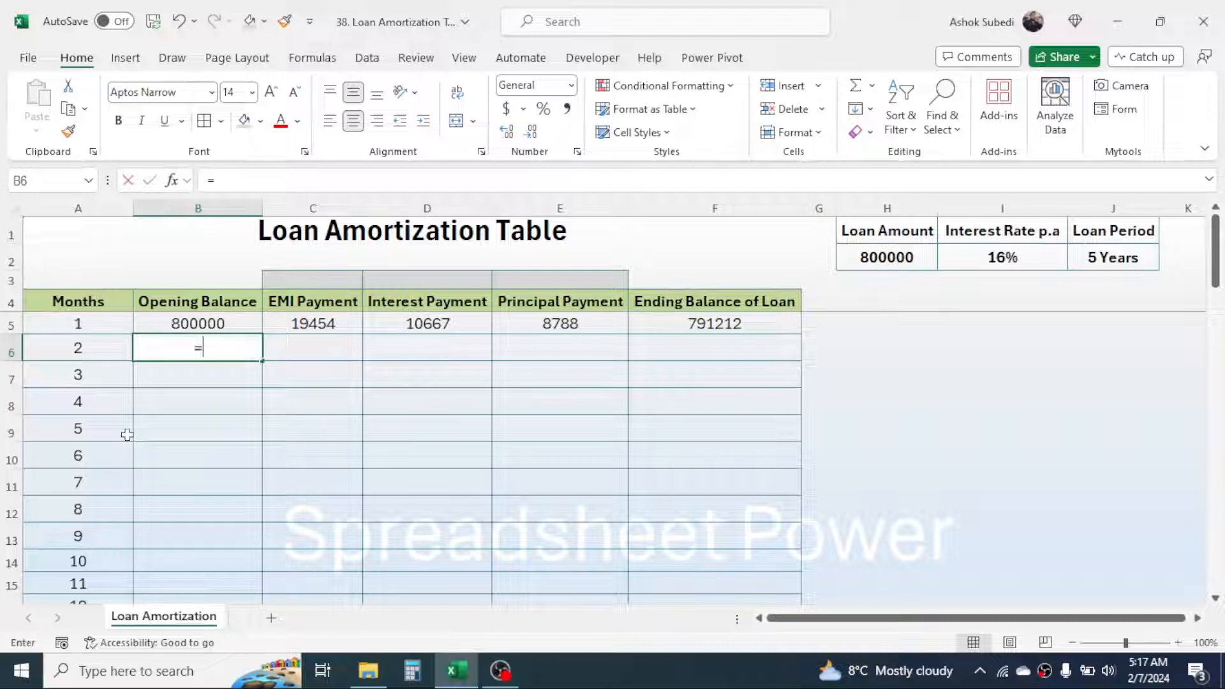
left_click(734, 330)
key("Return")
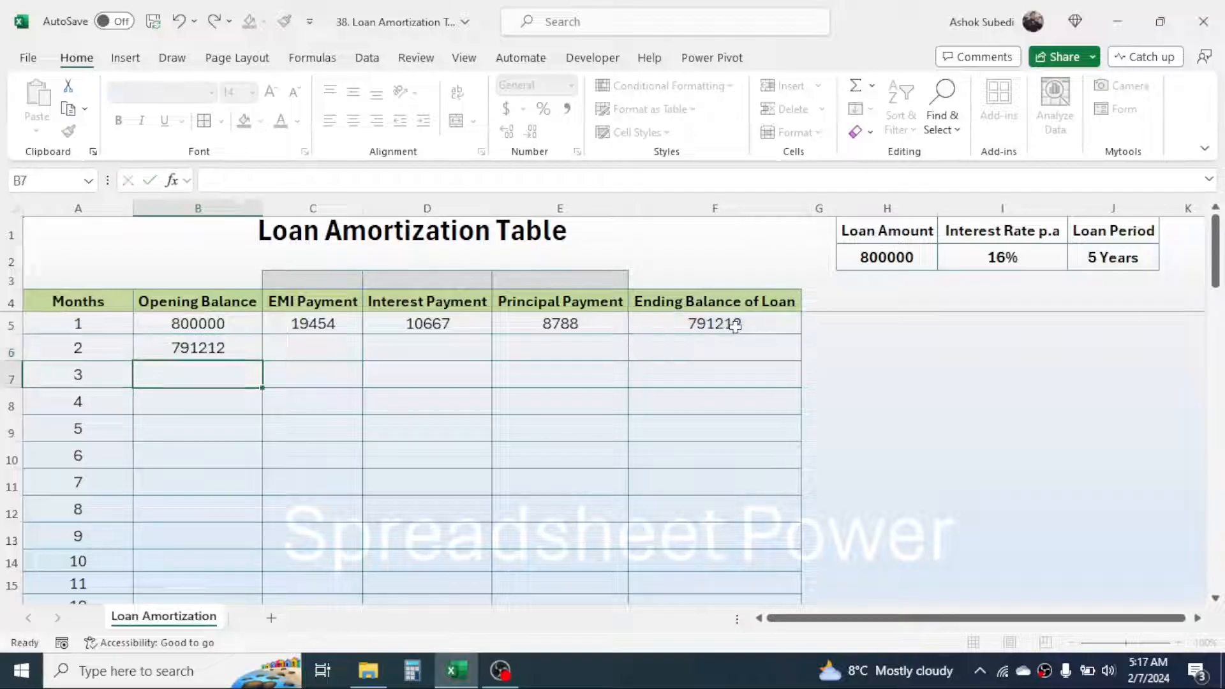
Fill the EMI, interest, principal and ending balance formulas from C5:F5 down to row 6 for month 2.
left_click(313, 326)
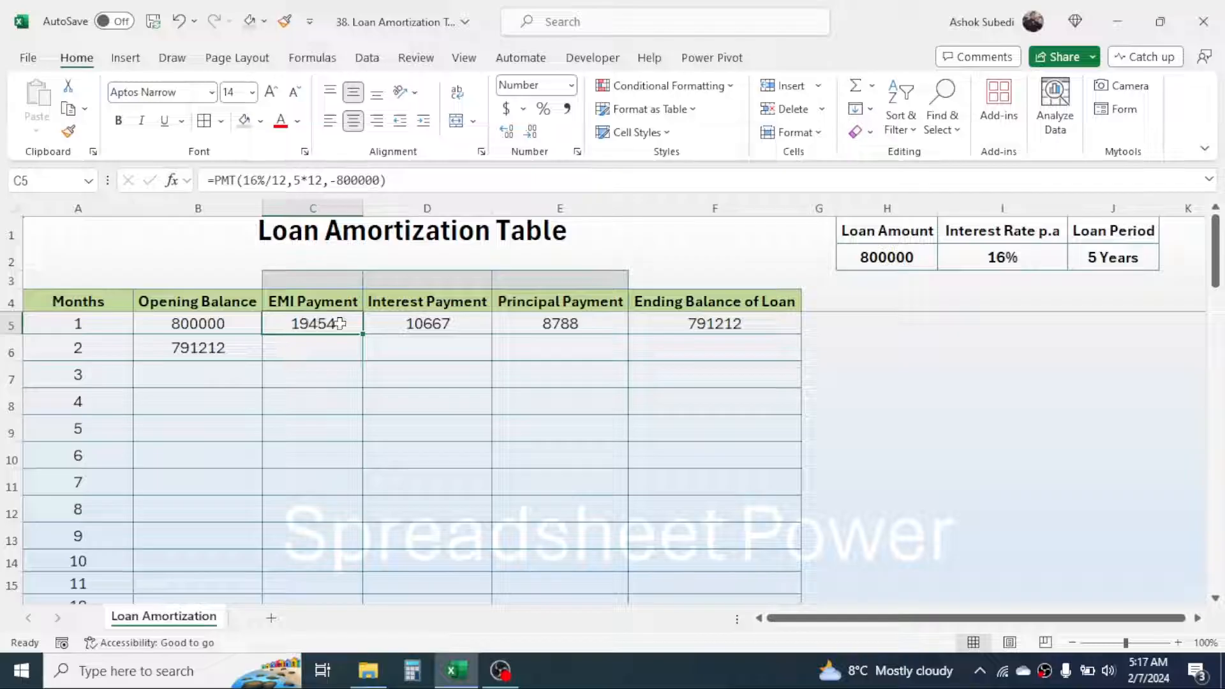
left_click_drag(340, 324, 796, 360)
left_click(677, 454)
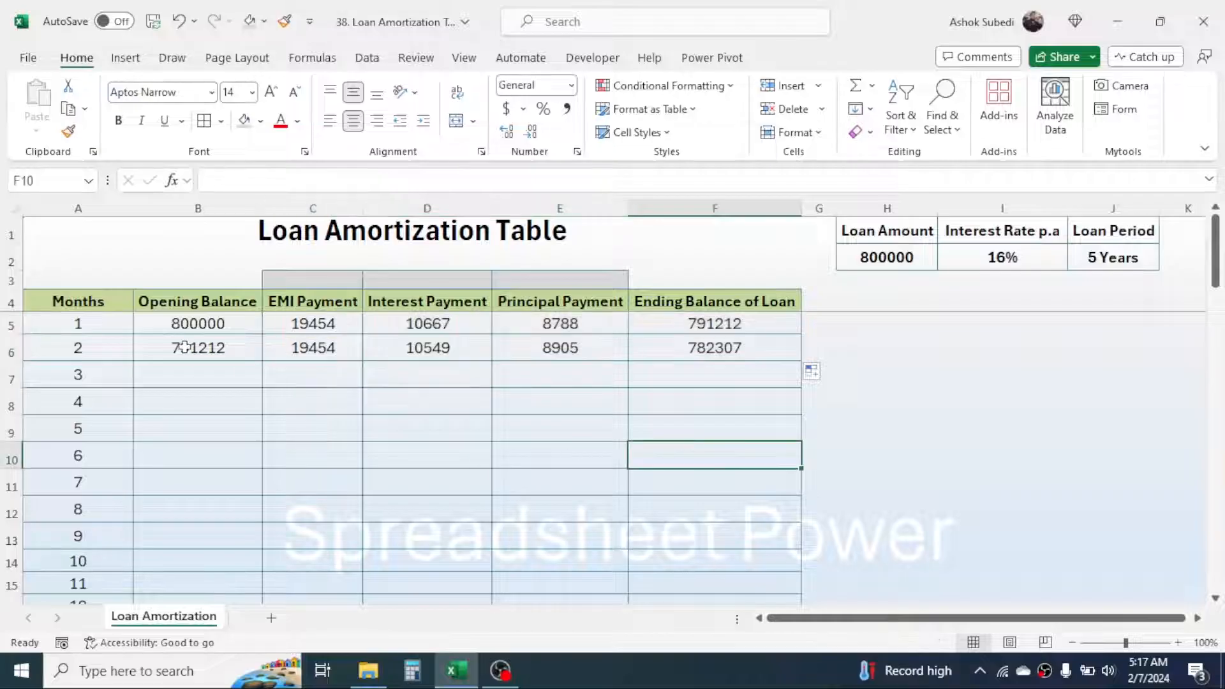
Fill the month 2 formulas in B6:F6 down to row 64 to cover all 60 months.
left_click_drag(181, 347, 702, 353)
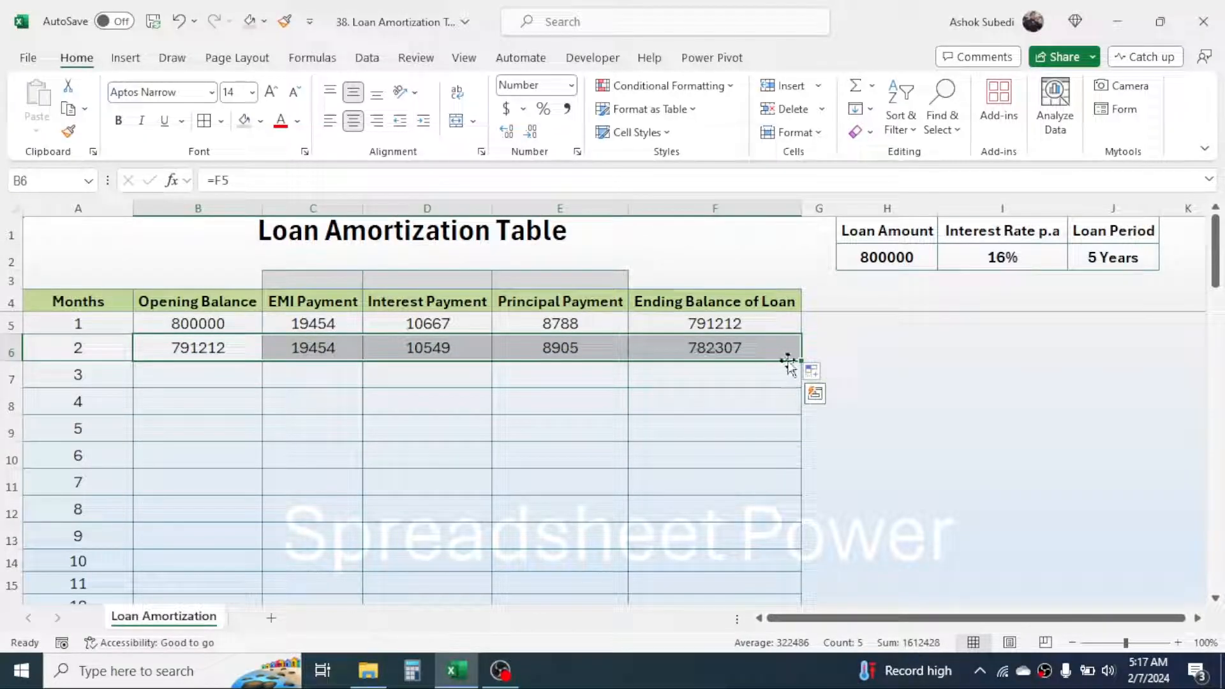
left_click_drag(802, 361, 765, 579)
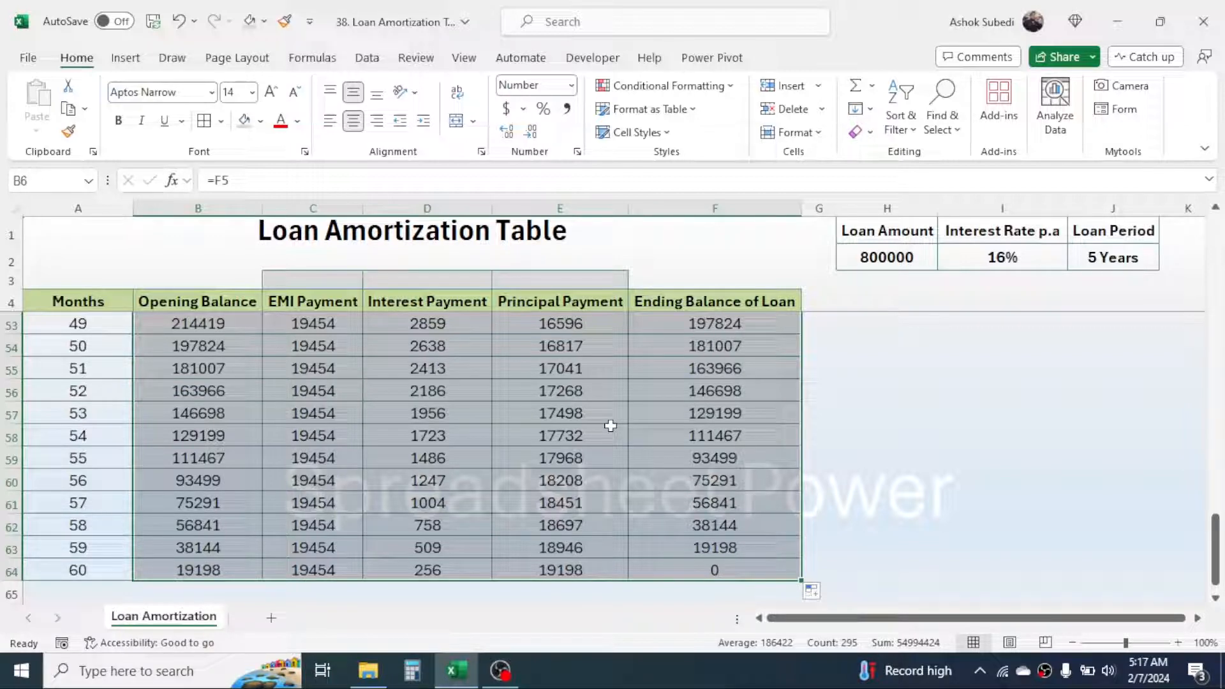
scroll(610, 426, "up", 5)
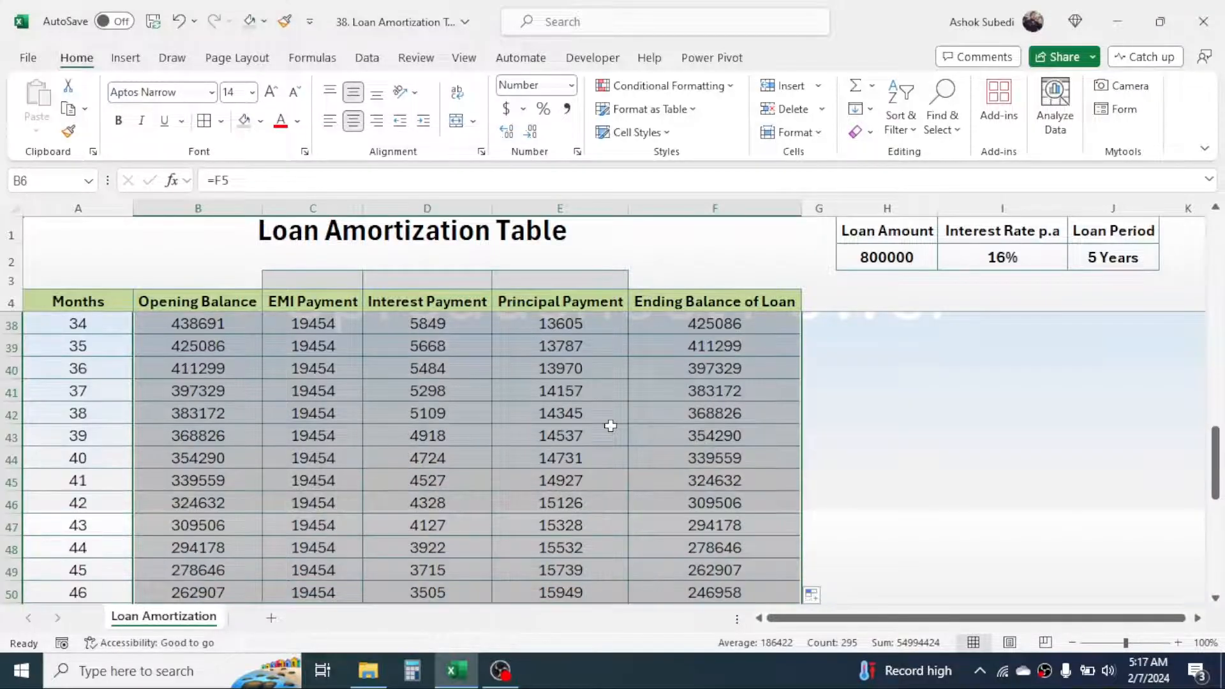
left_click_drag(1217, 432, 1215, 226)
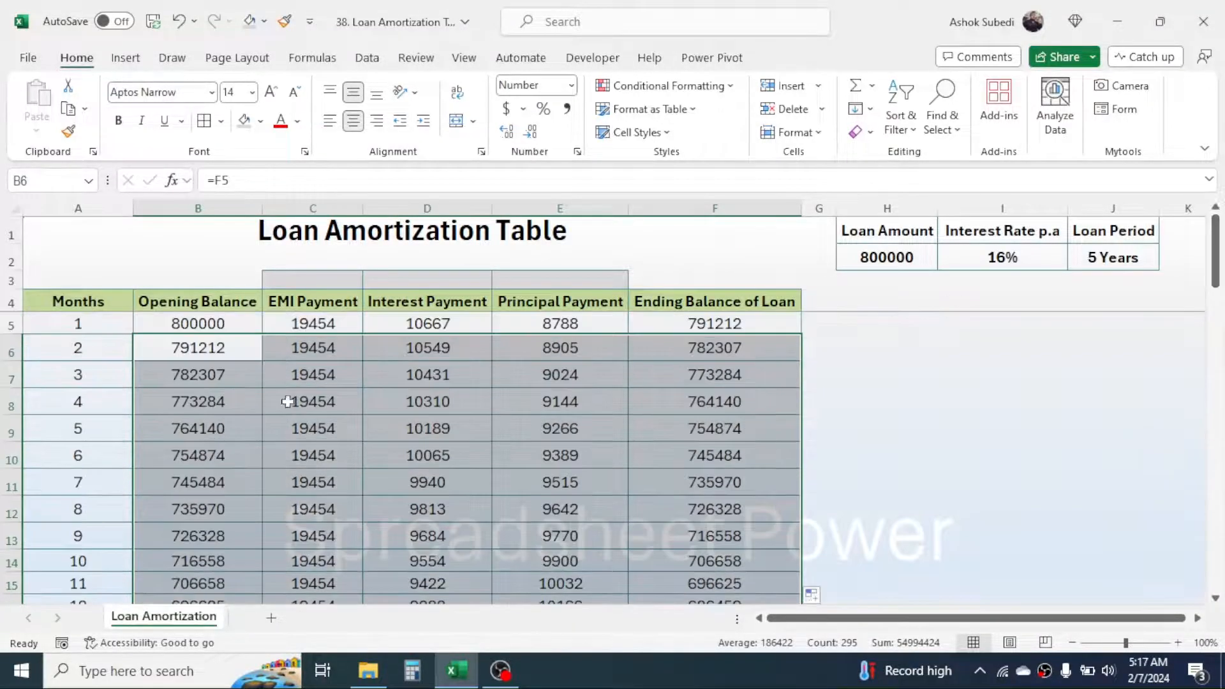
Total all the EMI payments in C3, above the column header, with =SUM(C5:C64).
left_click(317, 287)
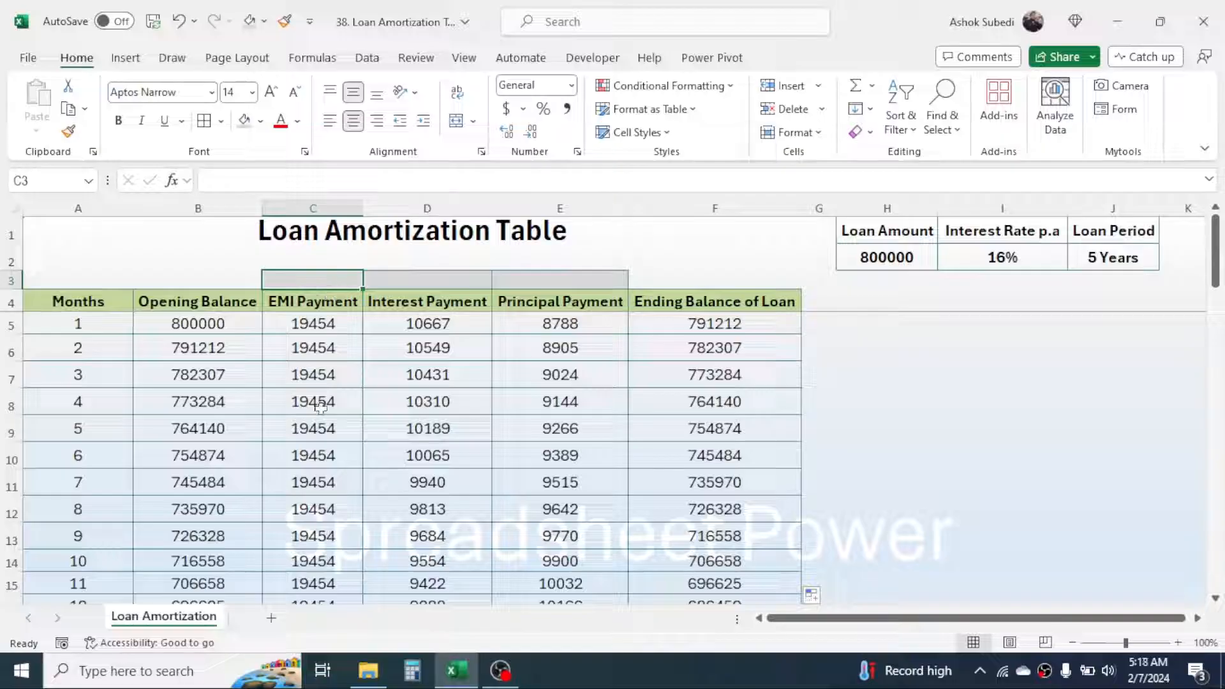
left_click(435, 282)
left_click(528, 282)
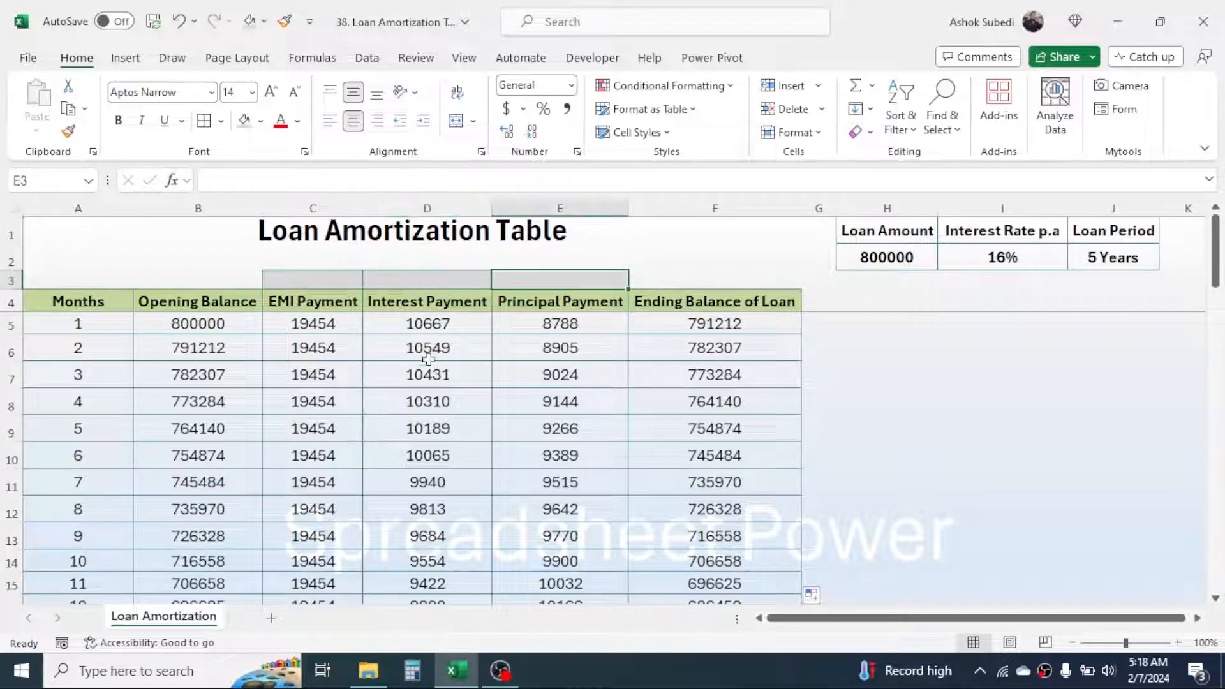
left_click(337, 287)
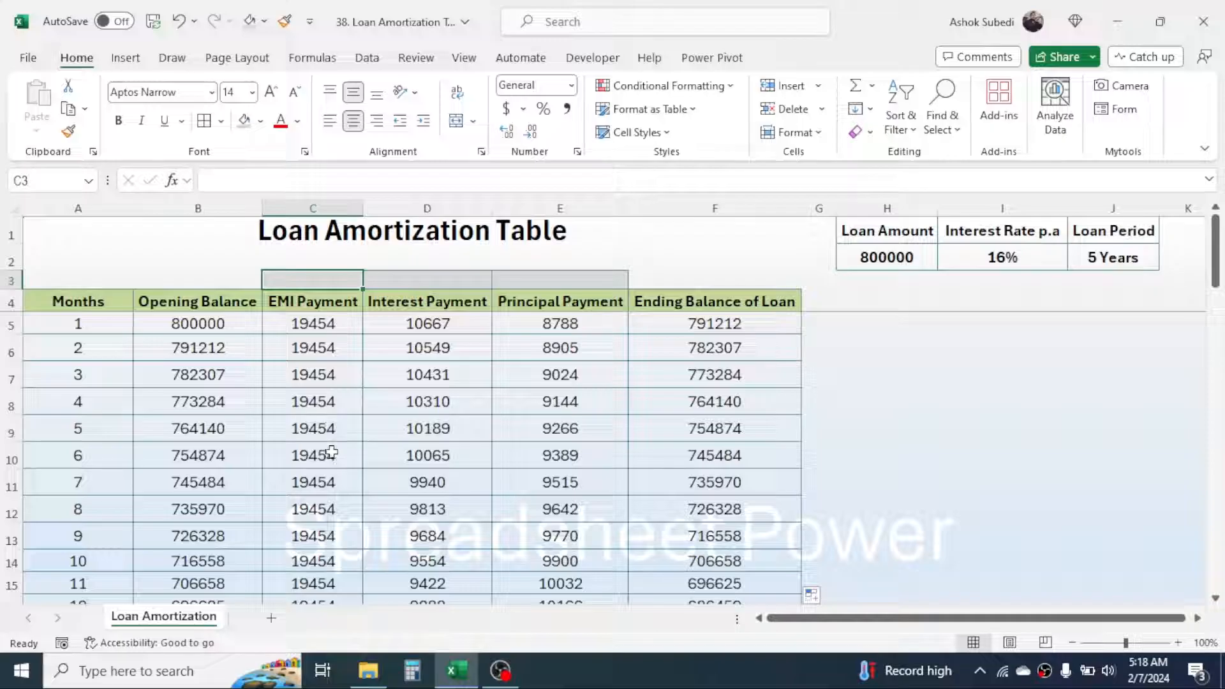
type("=SUM")
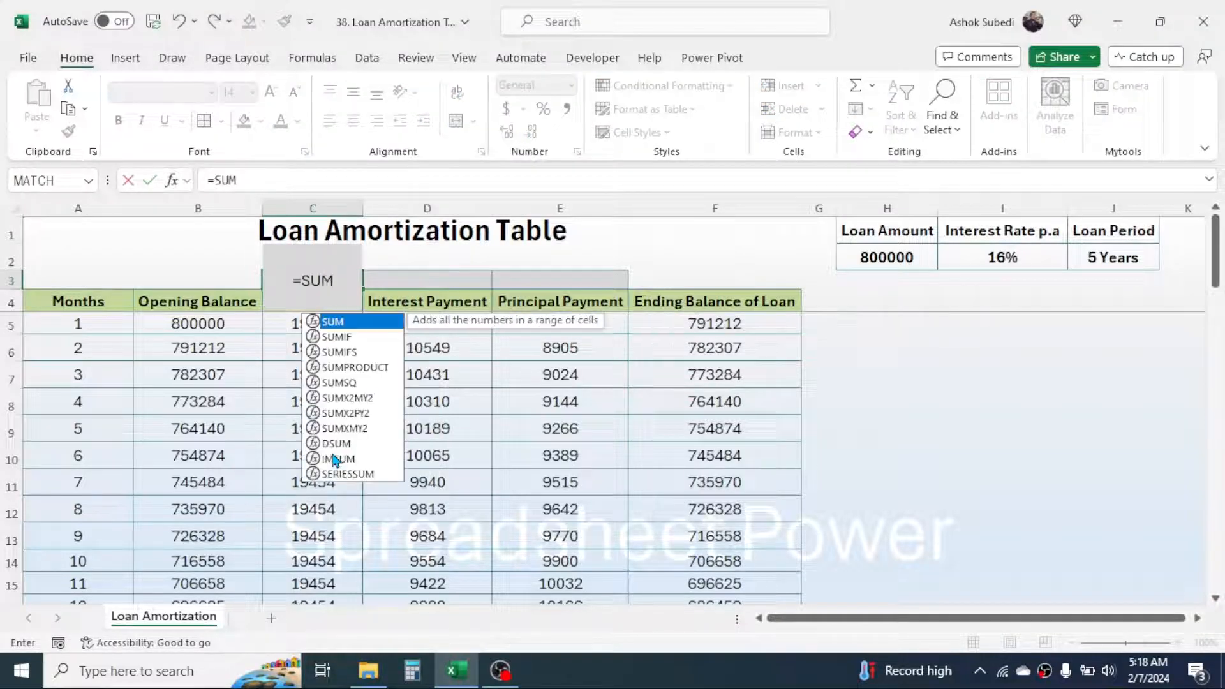
type("(")
left_click(274, 327)
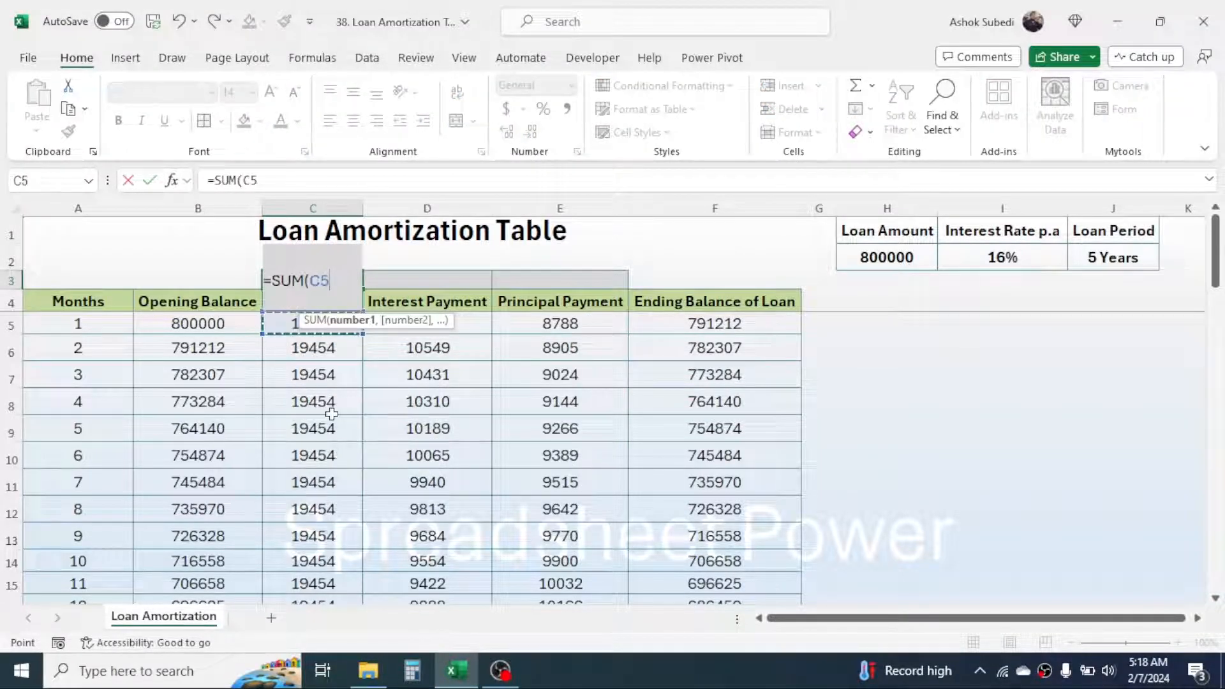
key("shift+Down")
key("shift+Down")
key("ctrl+shift+Down")
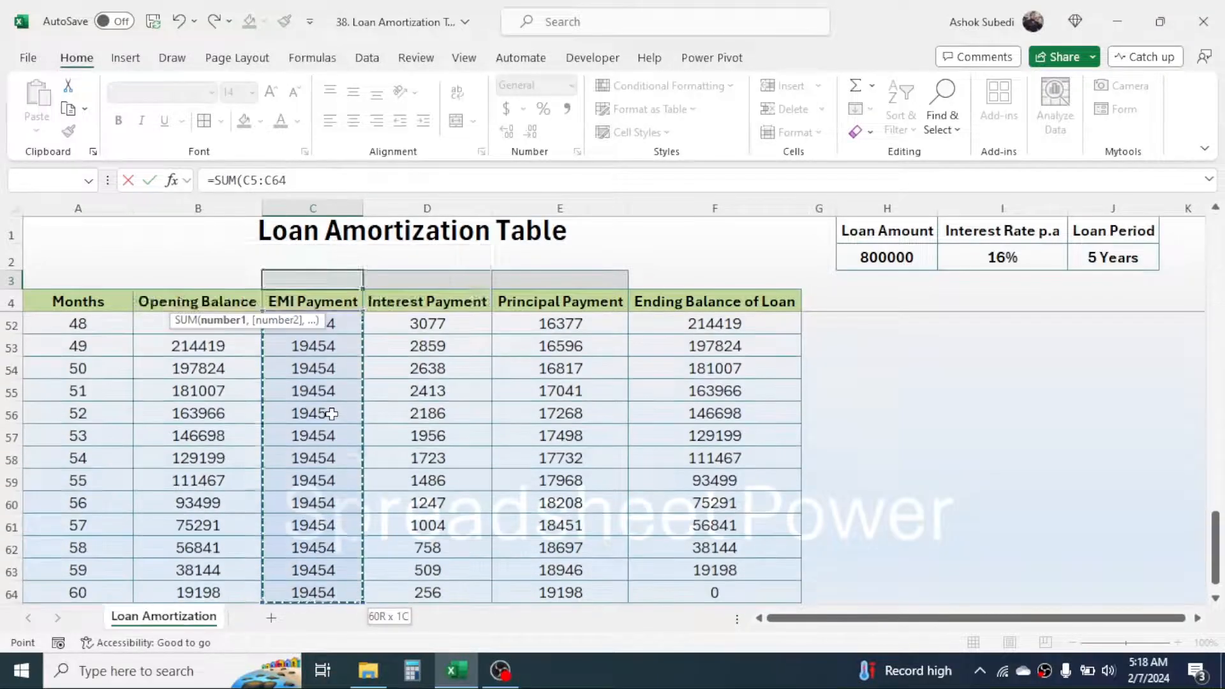
type(")")
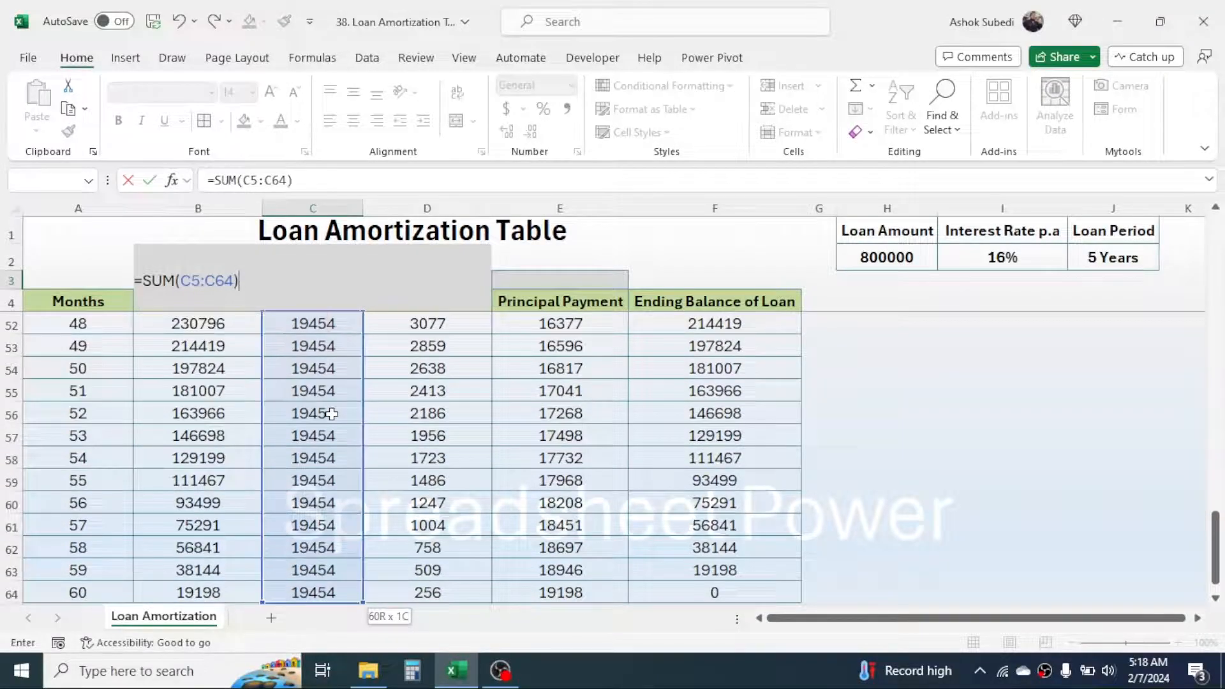
key("Return")
left_click(325, 280)
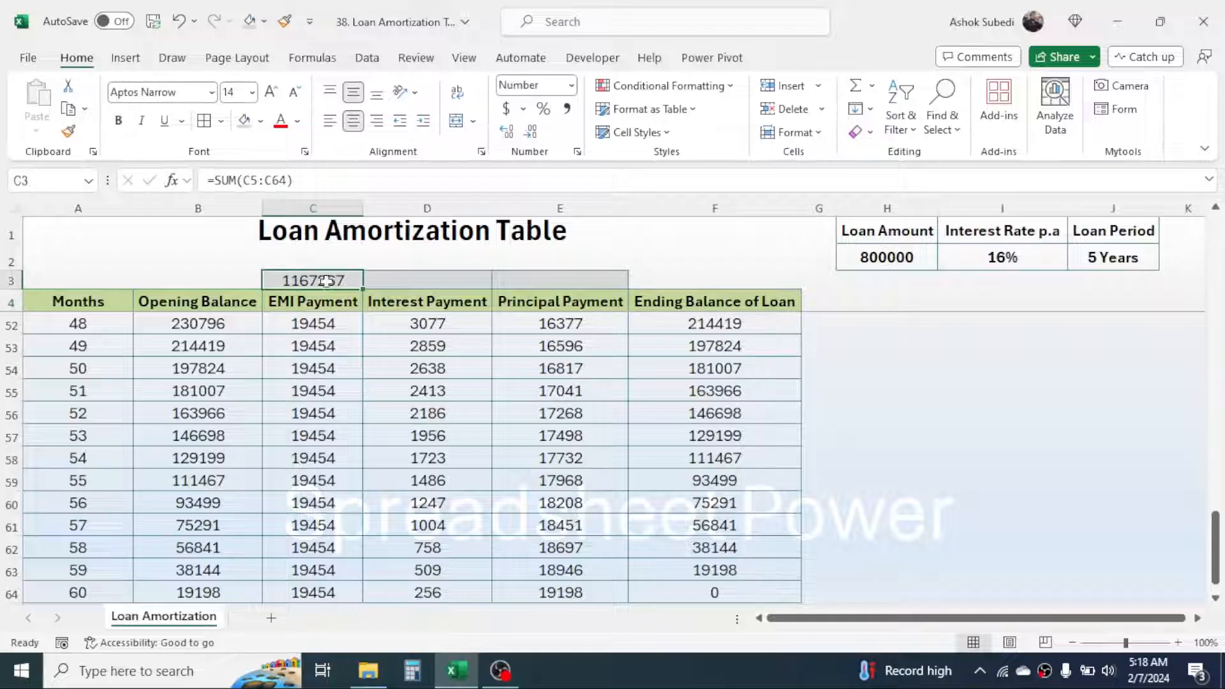
Fill the EMI total formula from C3 across to E3 to total the interest and principal payment columns.
left_click_drag(367, 291, 577, 290)
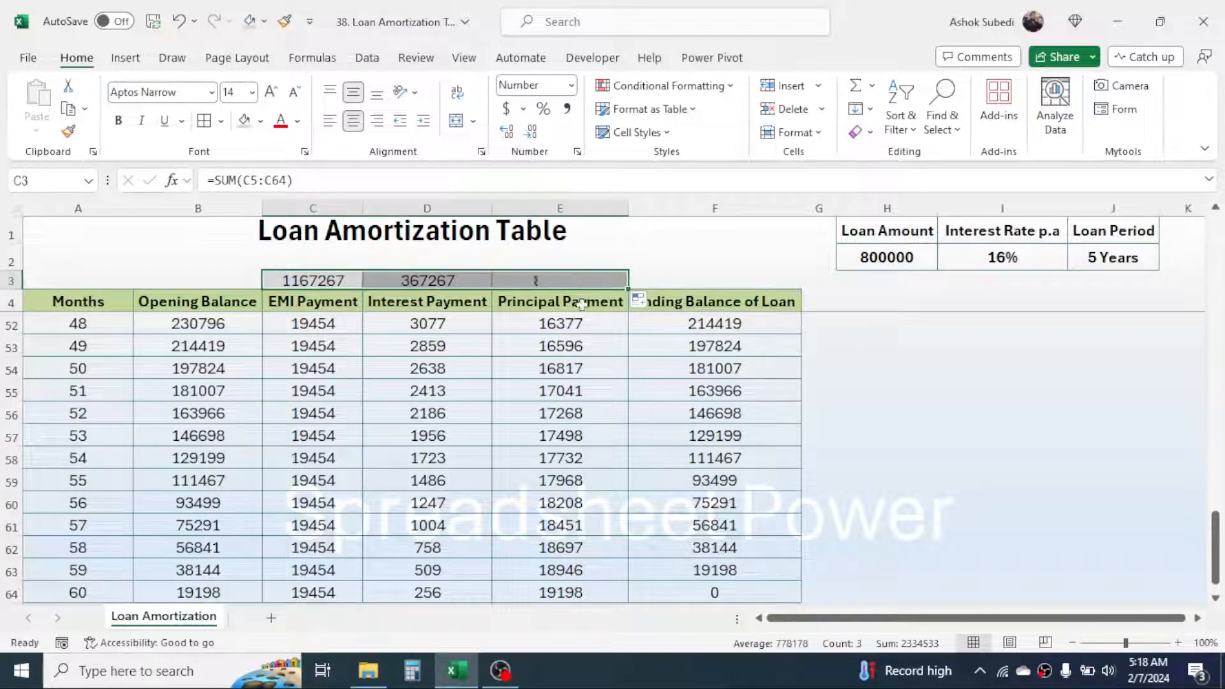
left_click(440, 364)
left_click(449, 280)
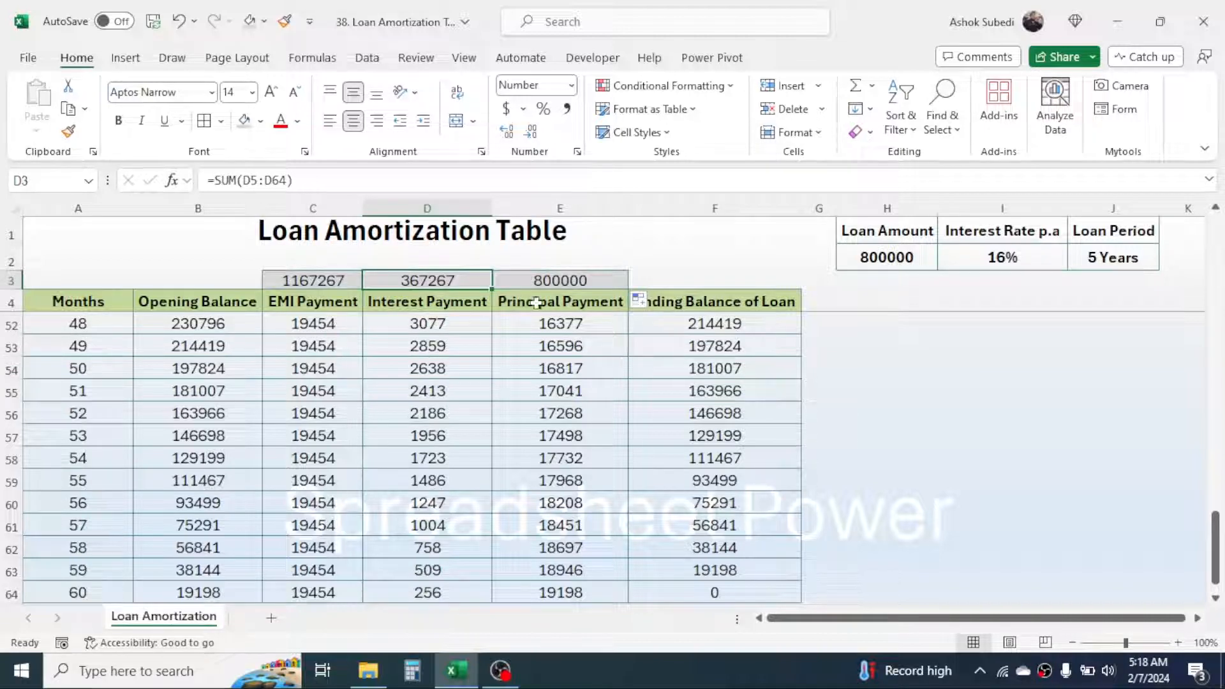
left_click(581, 280)
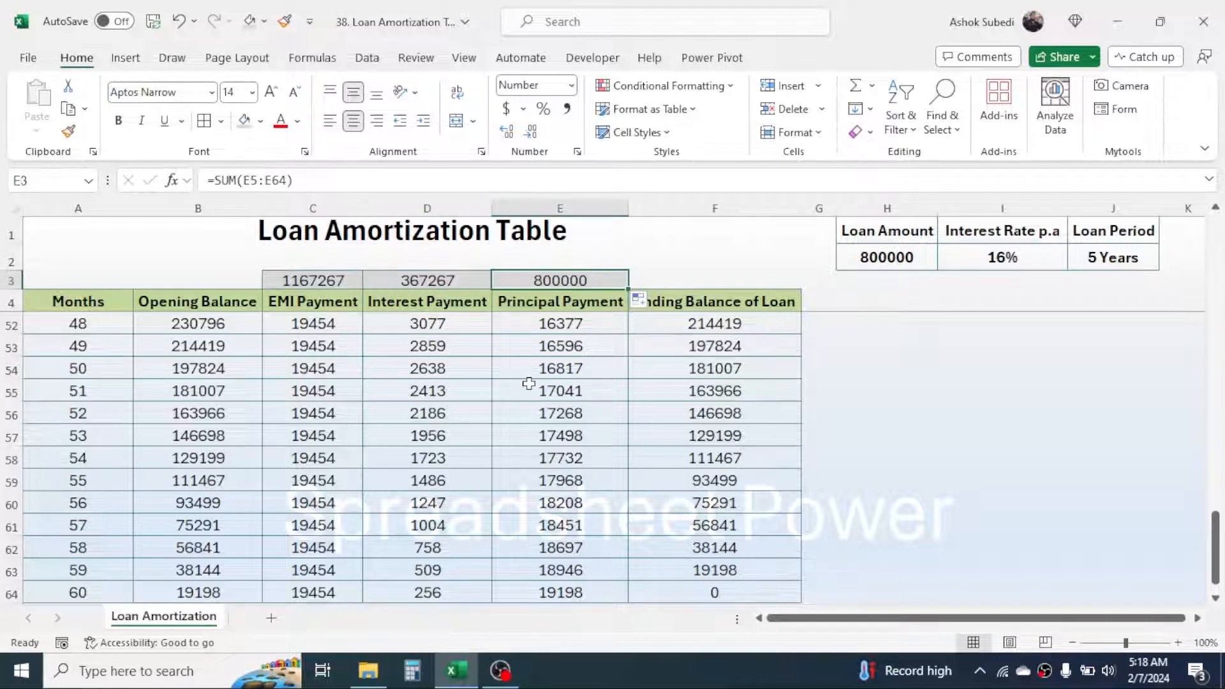
Compare the combined interest and principal totals in D3:E3 with the EMI payment total in C3.
scroll(528, 384, "up", 16)
left_click(434, 349)
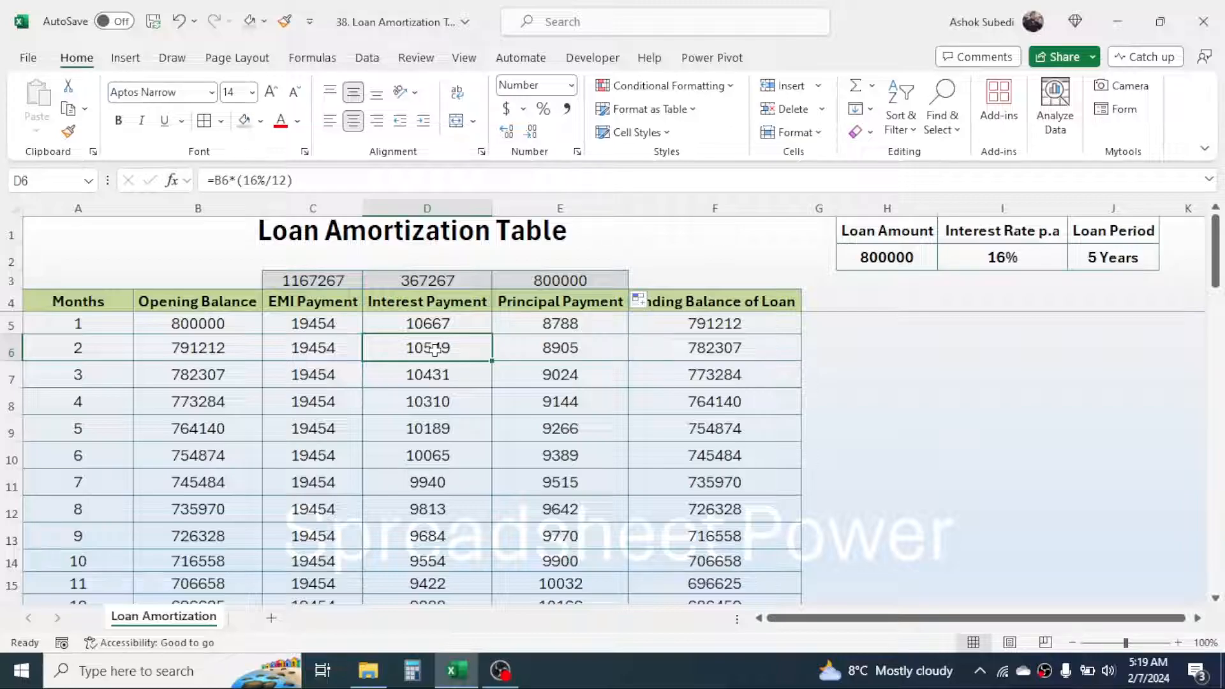
left_click(438, 280)
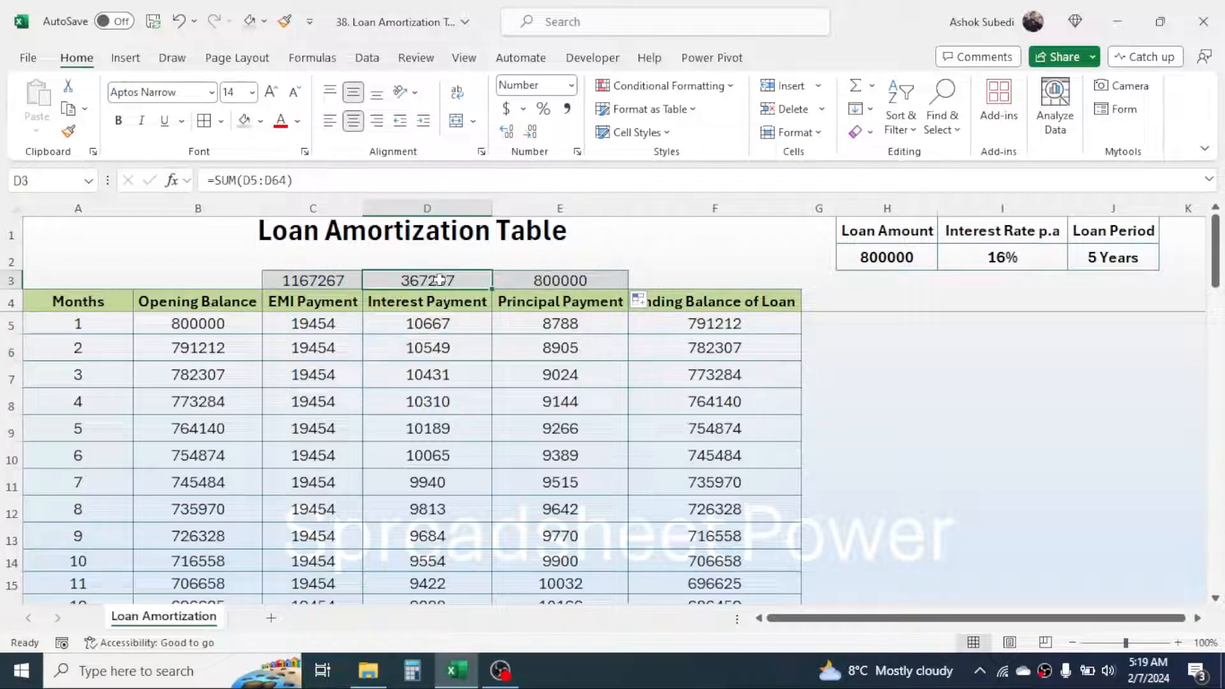
left_click_drag(439, 279, 512, 284)
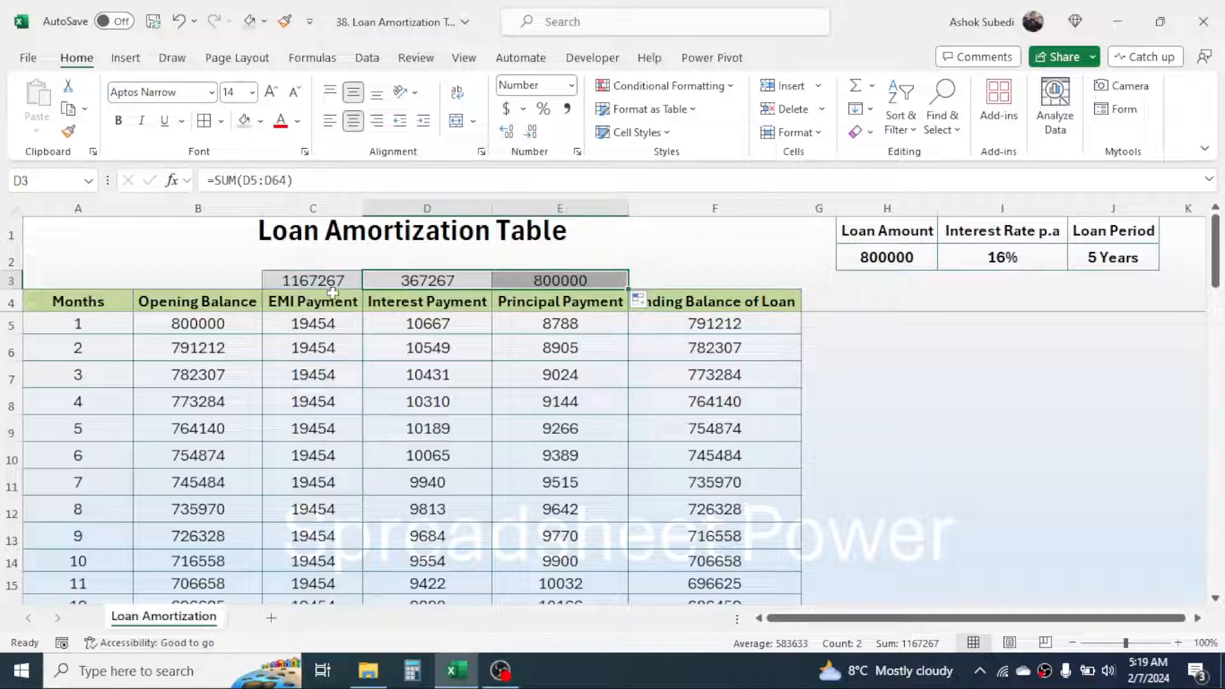
left_click(526, 396)
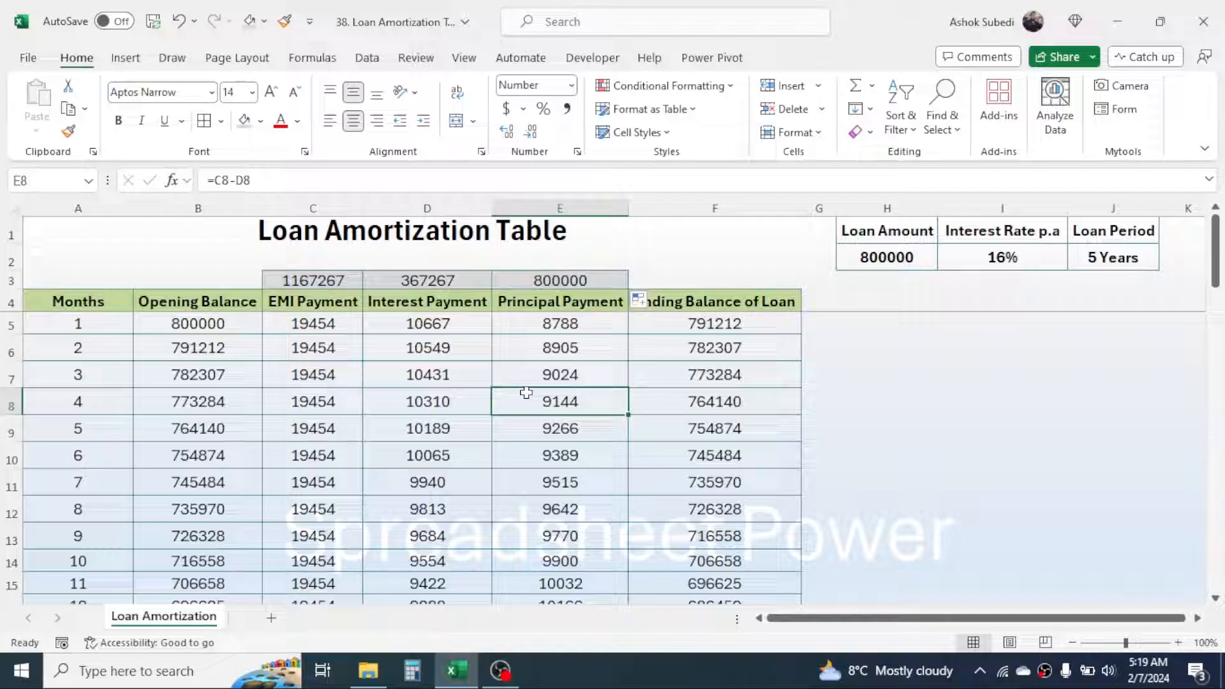